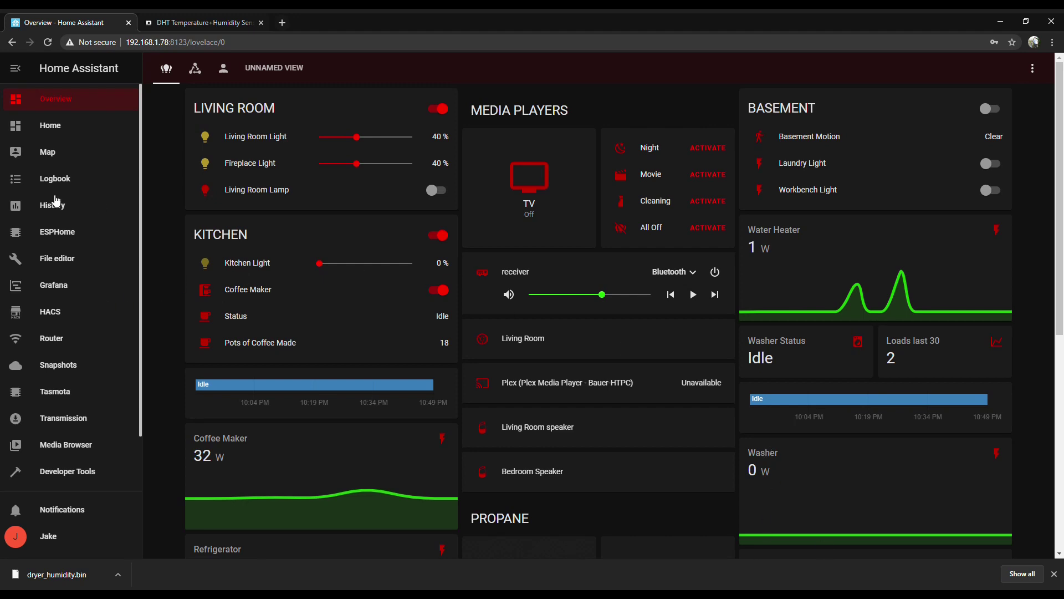
# Step: Search the Supervisor Add-on Store for 'esp' and open the ESPHome add-on page (version 1.15.3)
pyautogui.click(54, 235)
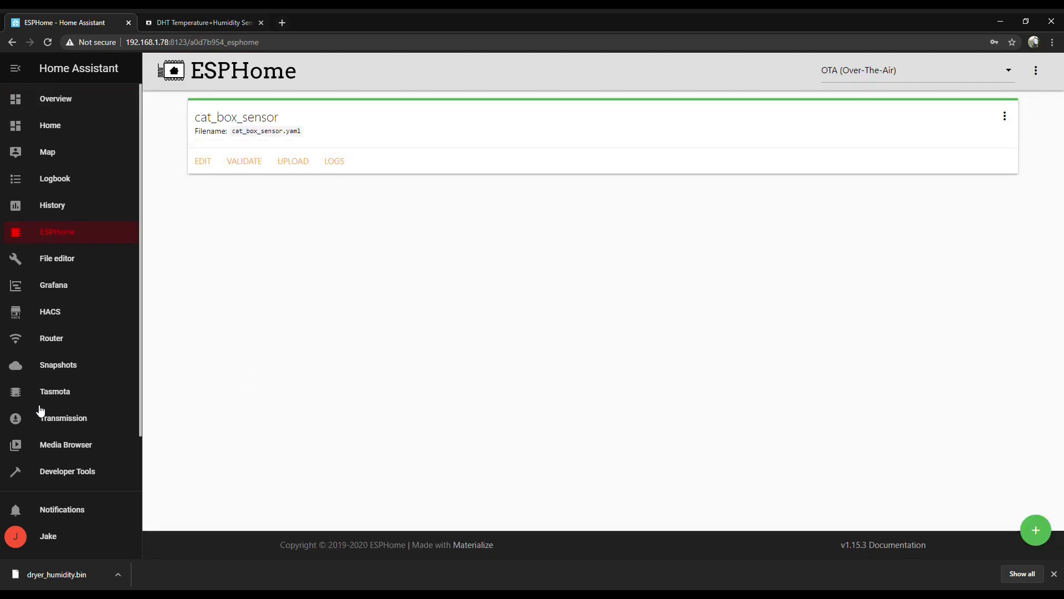
pyautogui.scroll(-1, 39, 432)
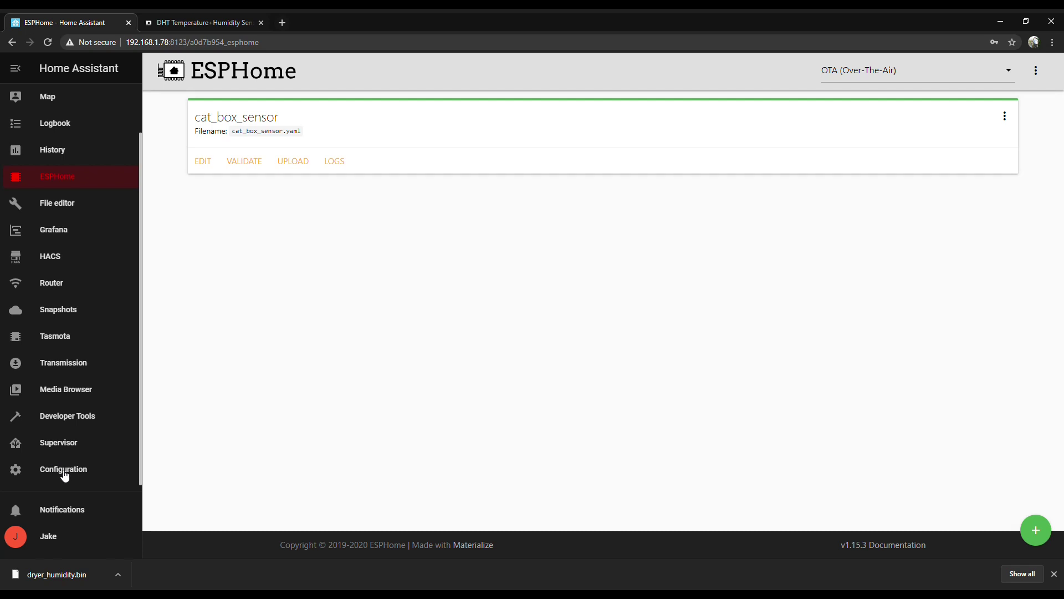
pyautogui.click(64, 446)
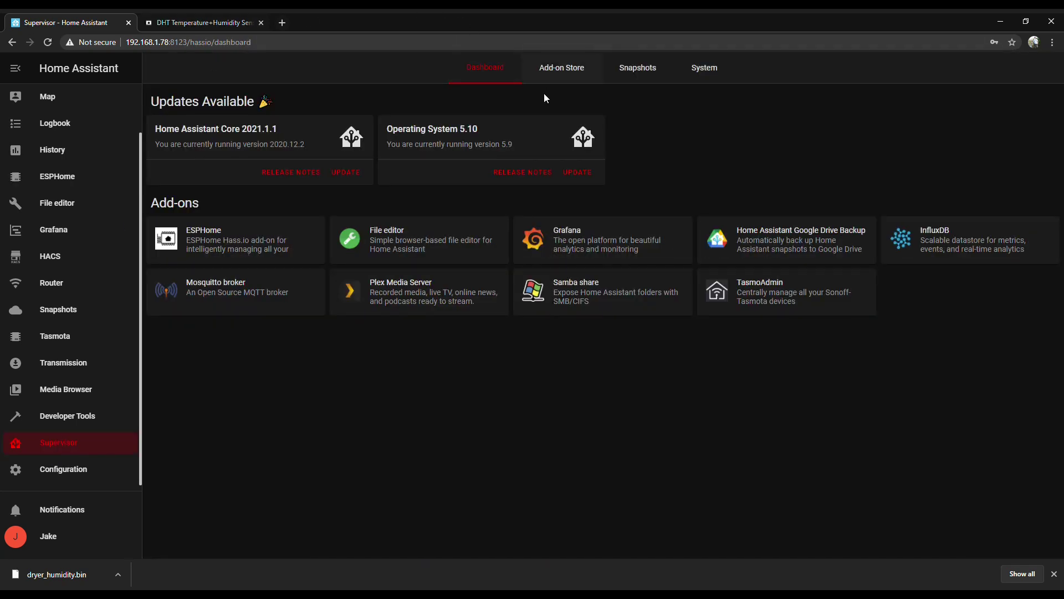
pyautogui.click(565, 68)
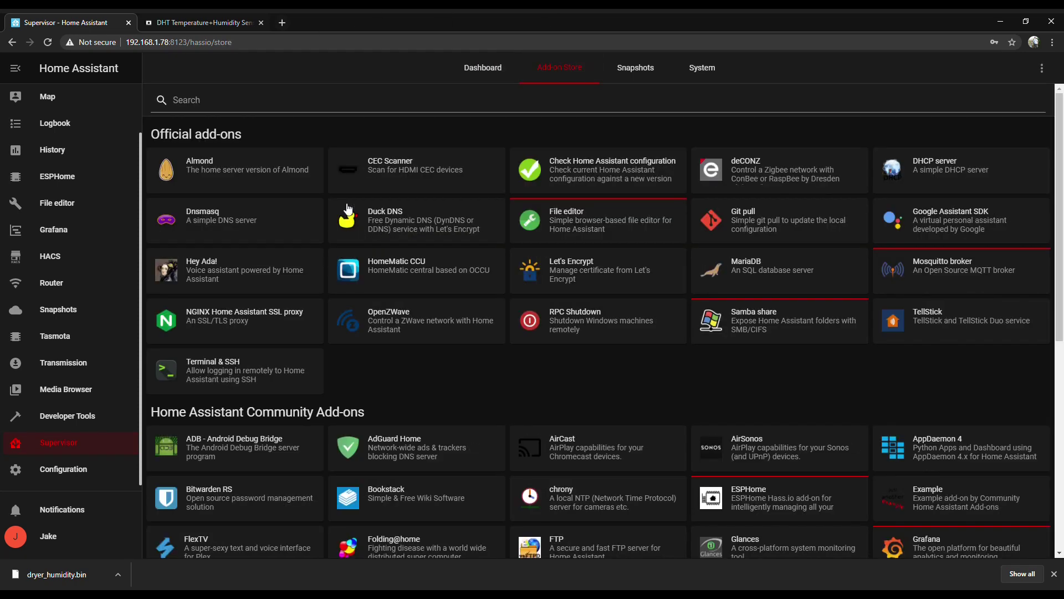
pyautogui.click(214, 110)
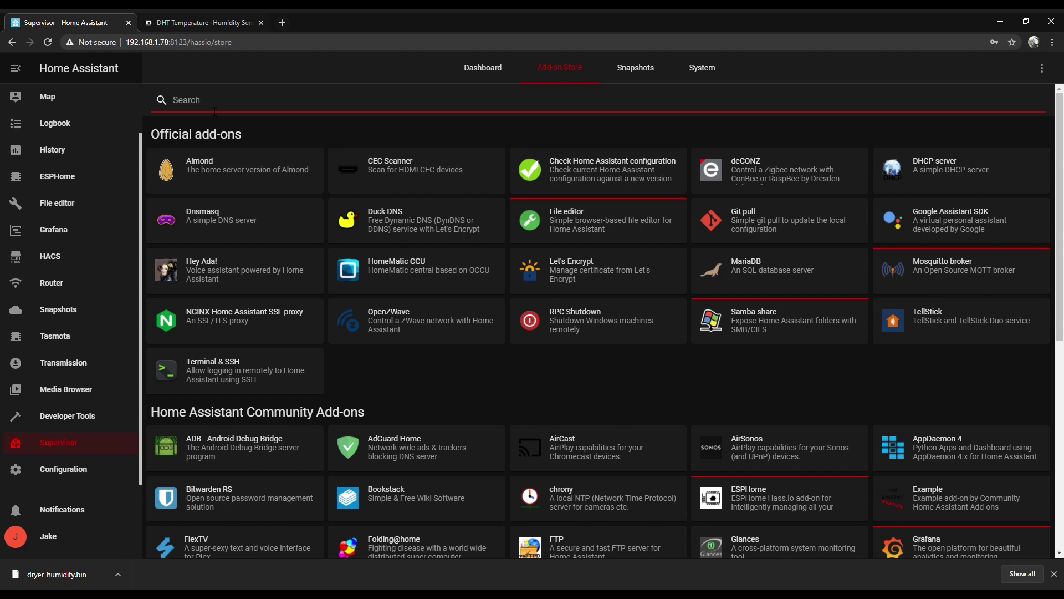
pyautogui.write('esp')
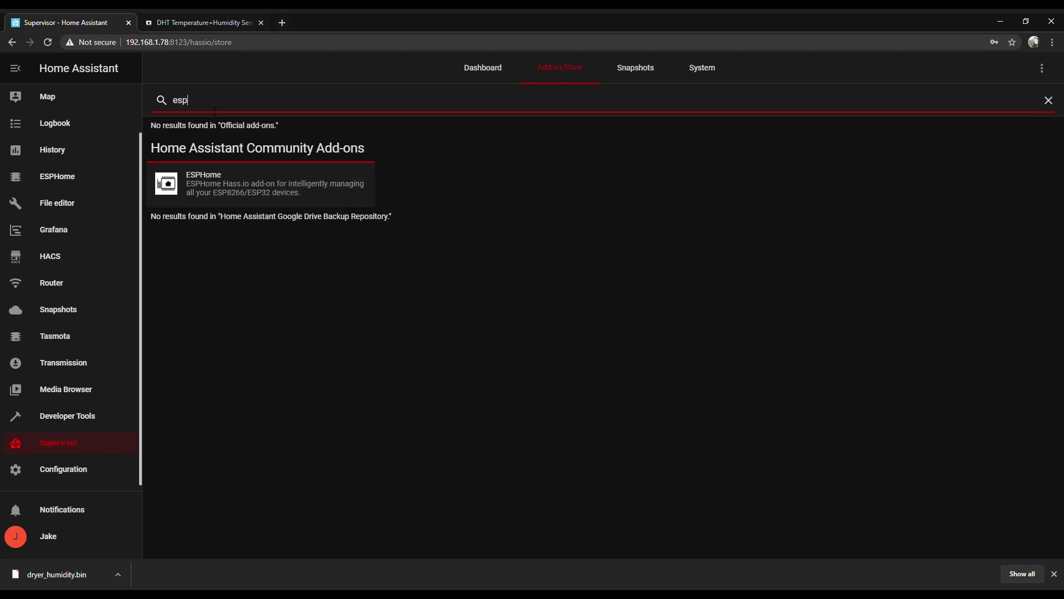
pyautogui.click(219, 188)
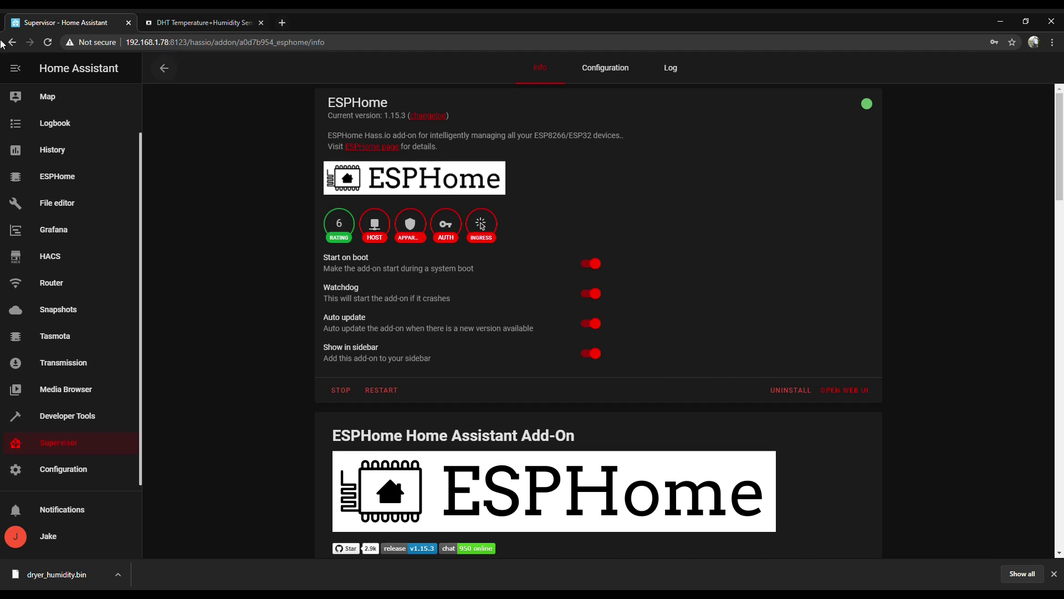
# Step: Start a new ESPHome node named dryer_humidity using the NodeMCU board
pyautogui.click(61, 179)
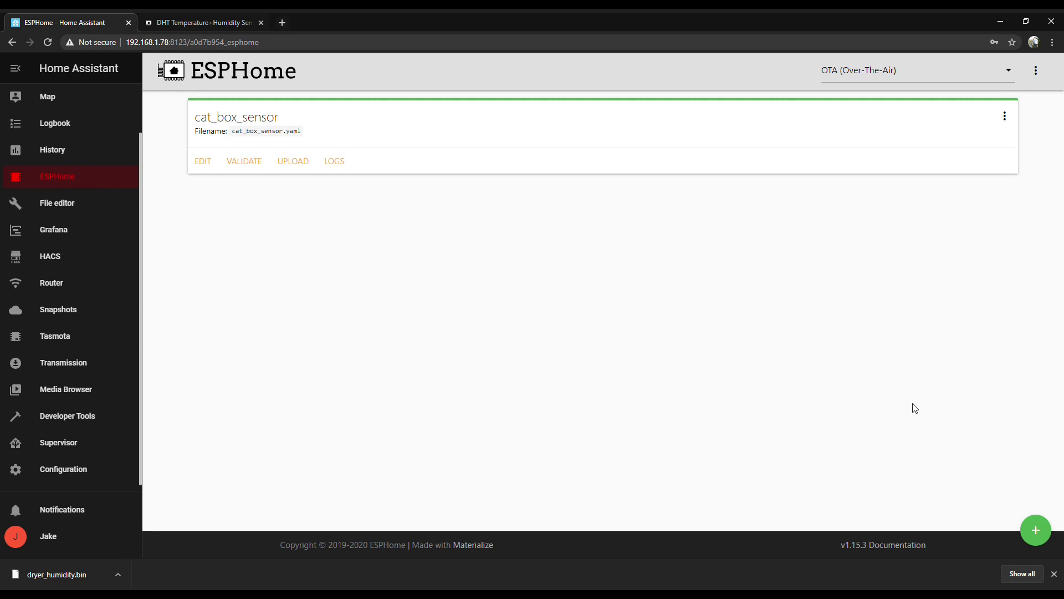
pyautogui.click(1036, 529)
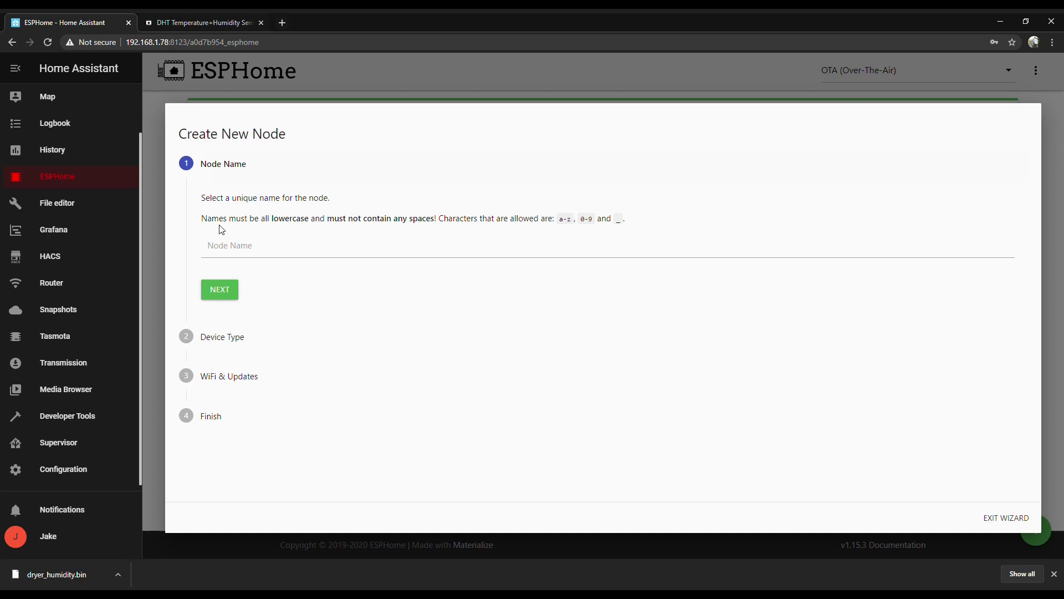
pyautogui.click(226, 256)
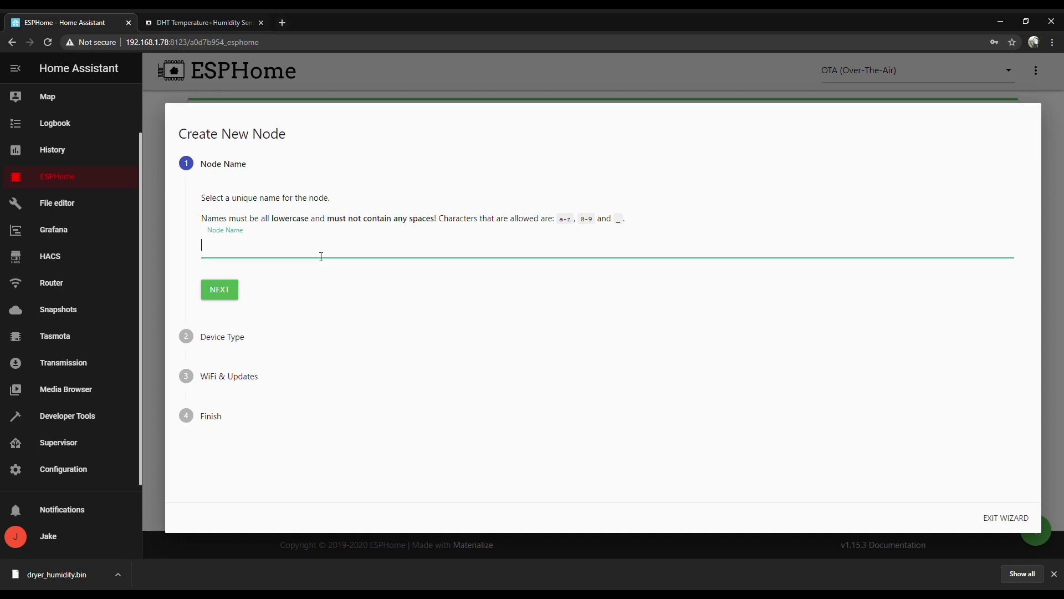
pyautogui.write('dryer_humidity')
pyautogui.press('Return')
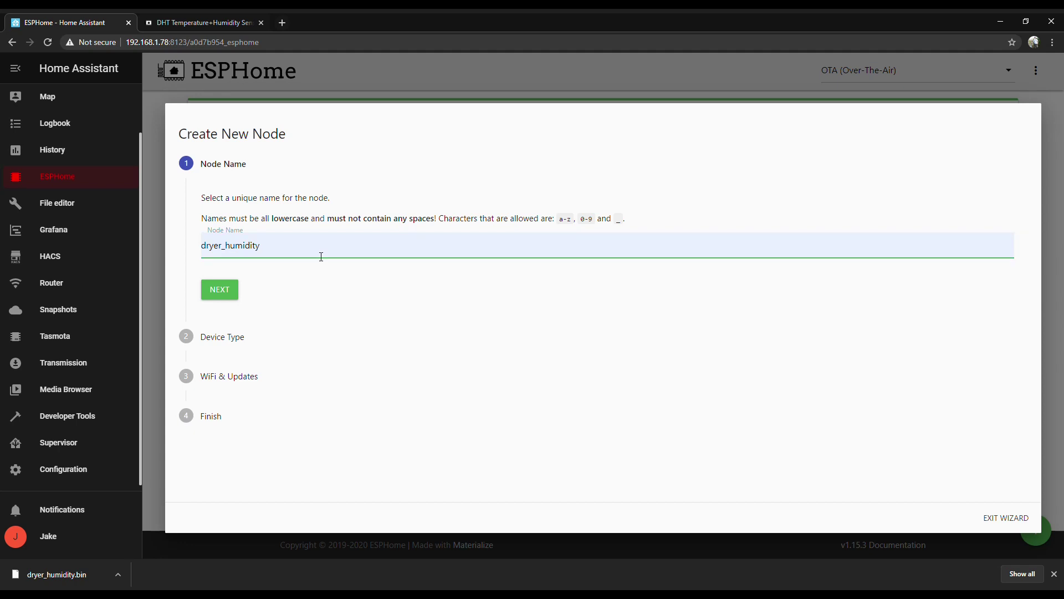
pyautogui.click(210, 293)
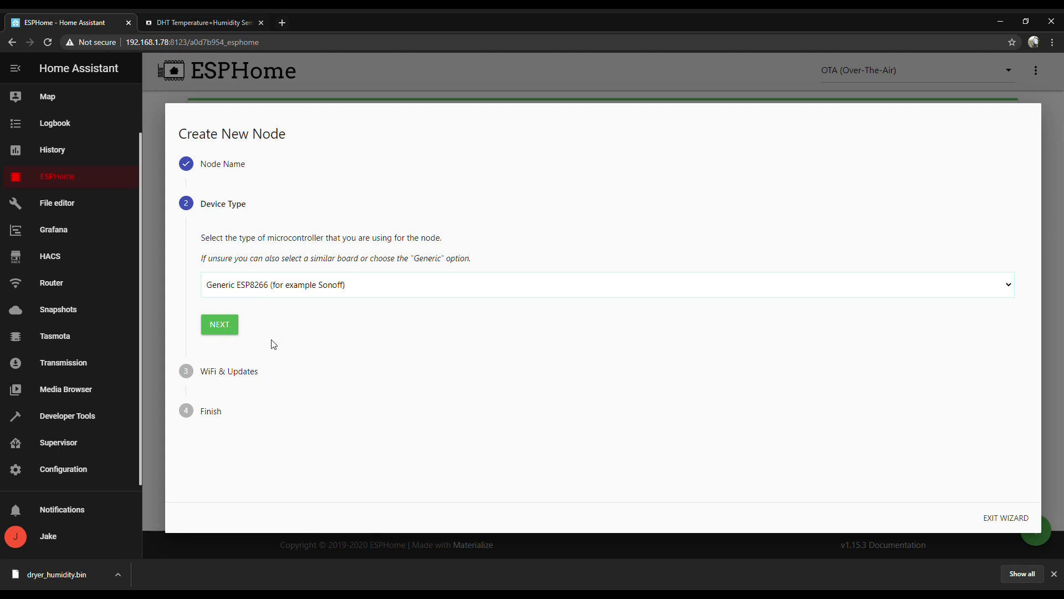
pyautogui.press('n')
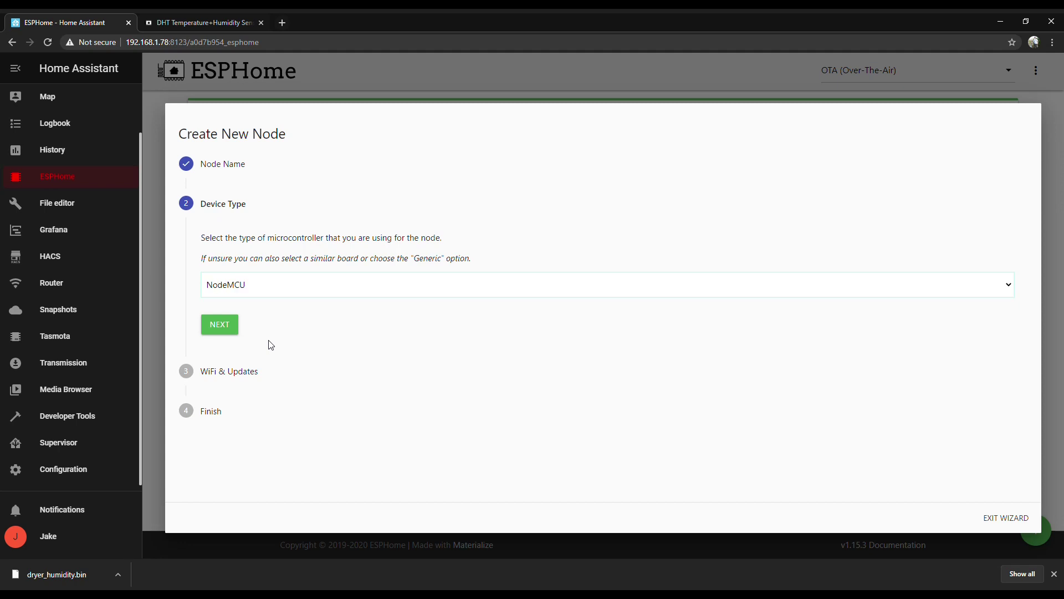
pyautogui.click(224, 326)
# Step: Enter the home WiFi network name and password plus an OTA password, and finish creating the node
pyautogui.click(241, 309)
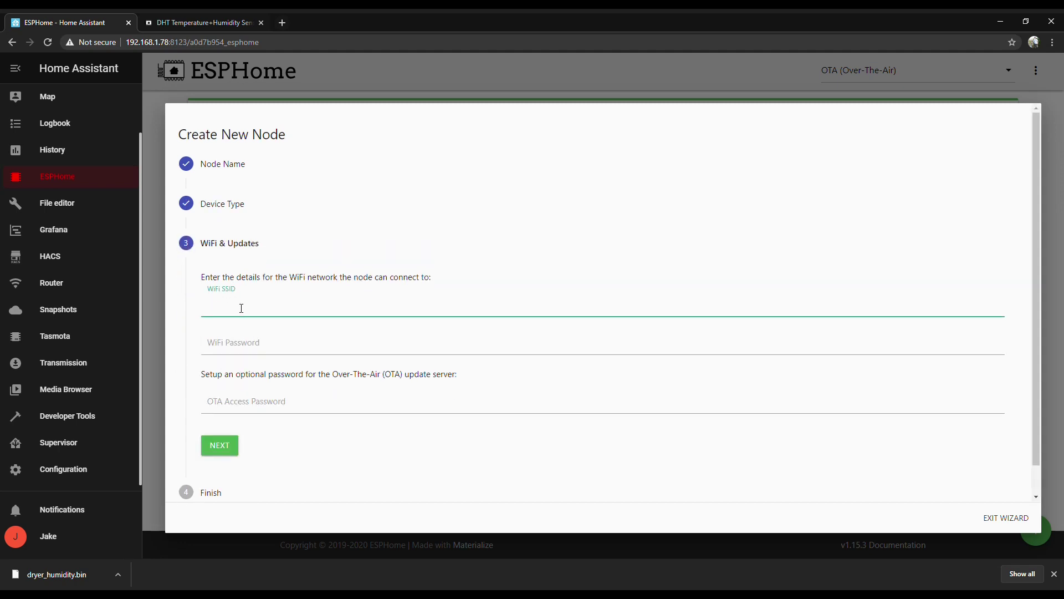
pyautogui.click(241, 321)
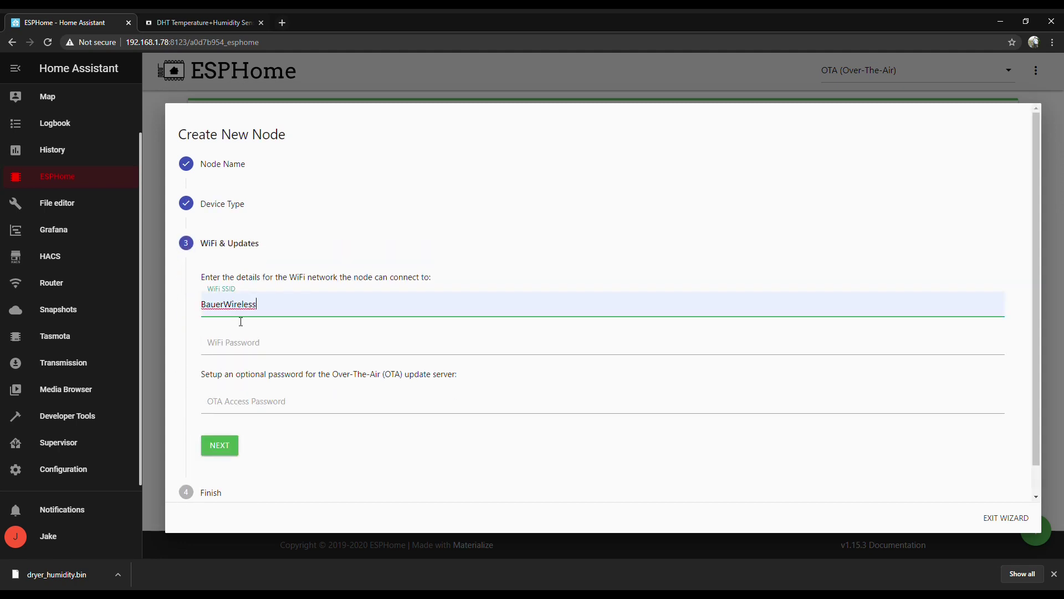
pyautogui.click(259, 354)
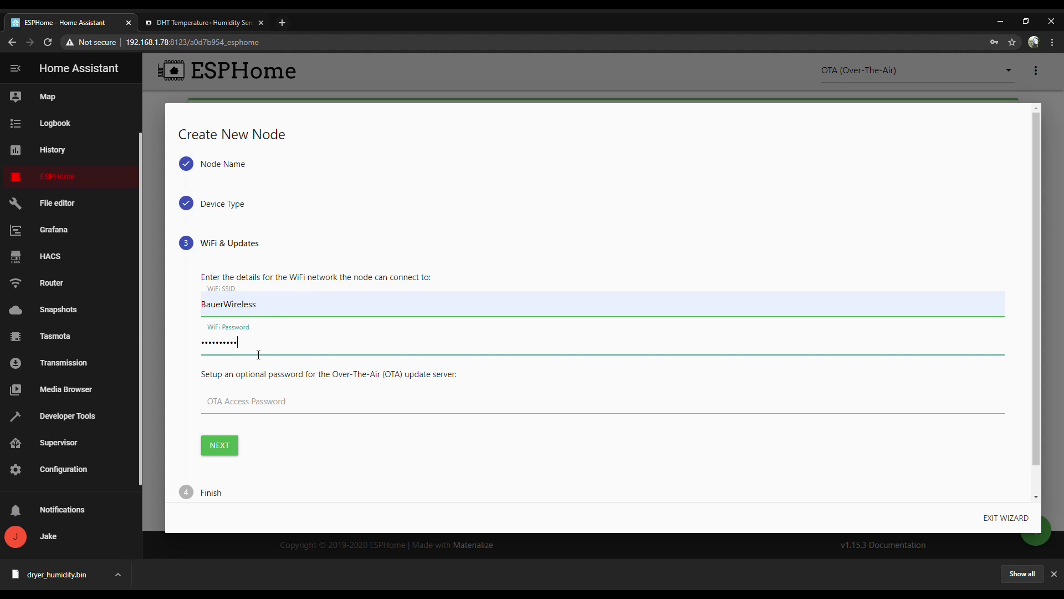
pyautogui.click(245, 408)
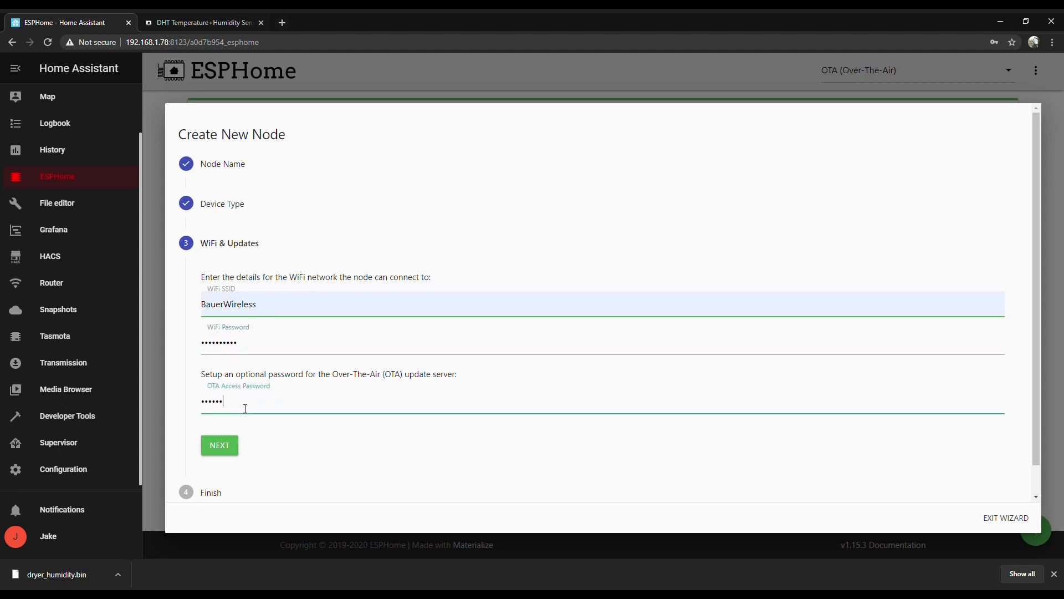
pyautogui.click(225, 447)
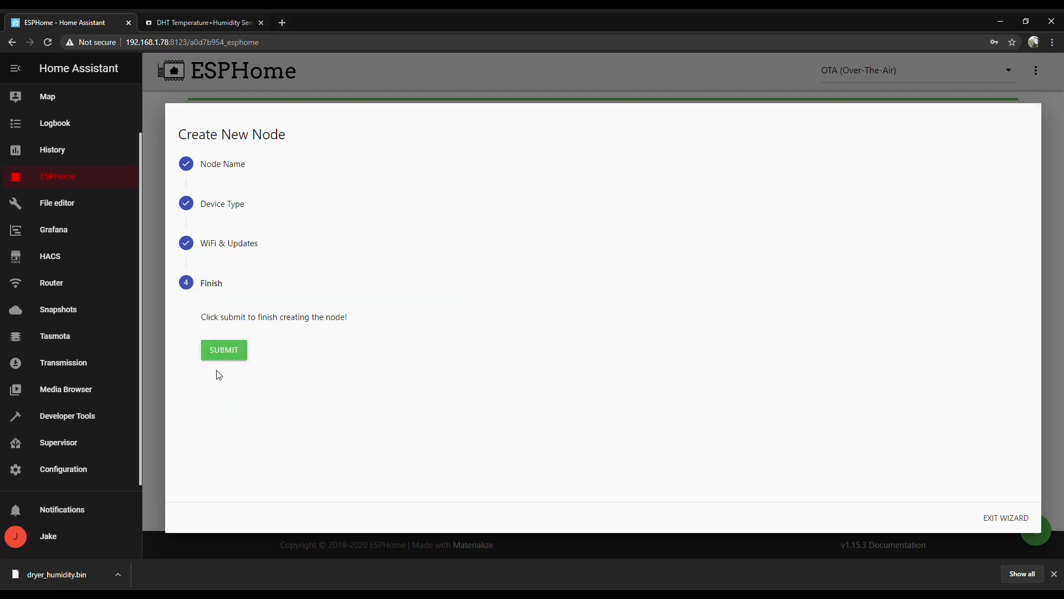
pyautogui.click(217, 357)
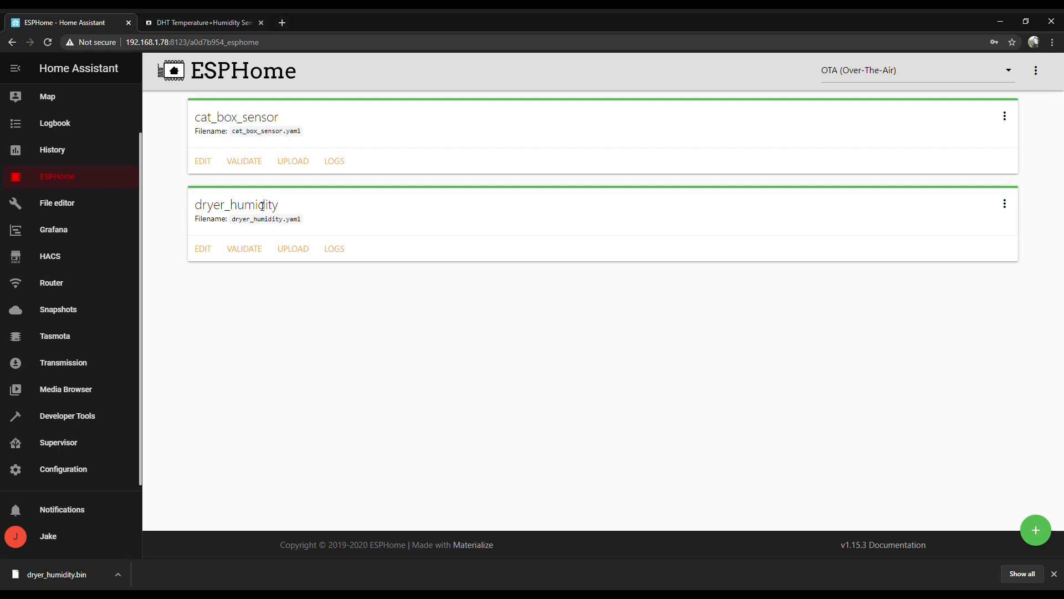
# Step: Compile the dryer_humidity node and download its firmware binary as dryer_humidity (1).bin
pyautogui.click(1006, 205)
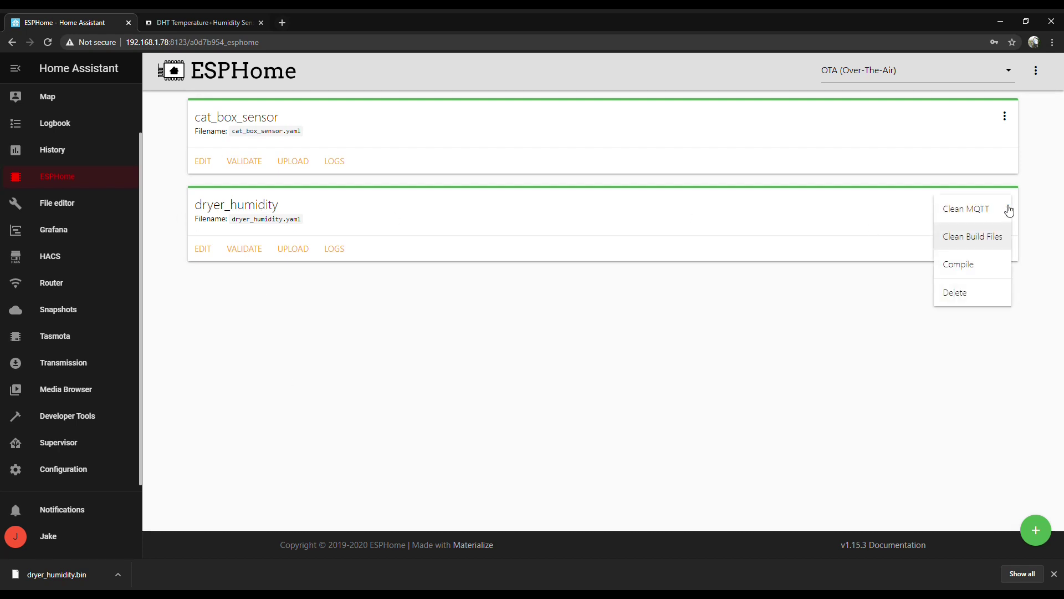
pyautogui.click(964, 267)
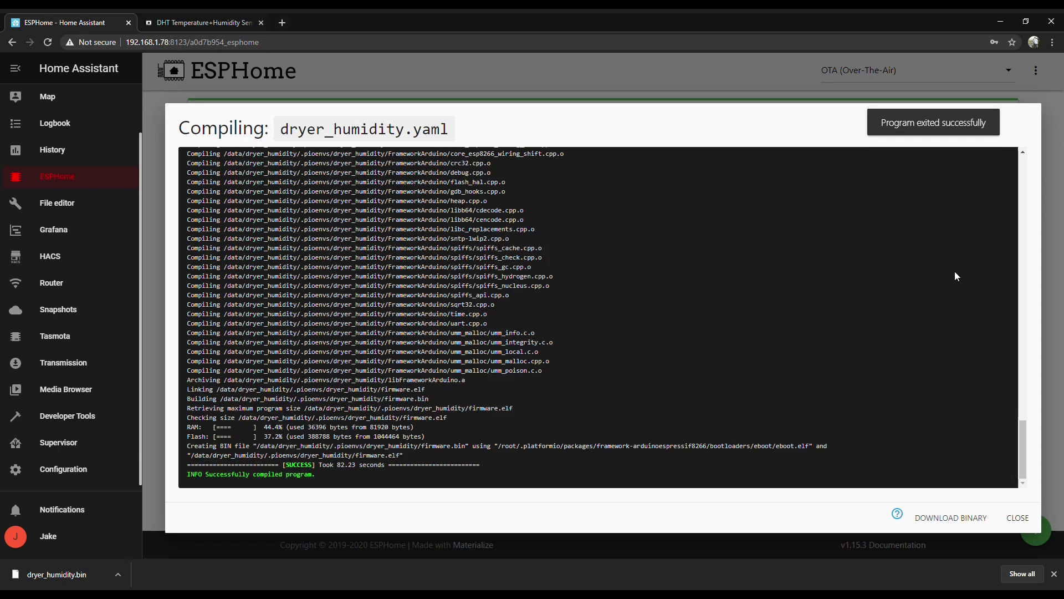
pyautogui.click(946, 519)
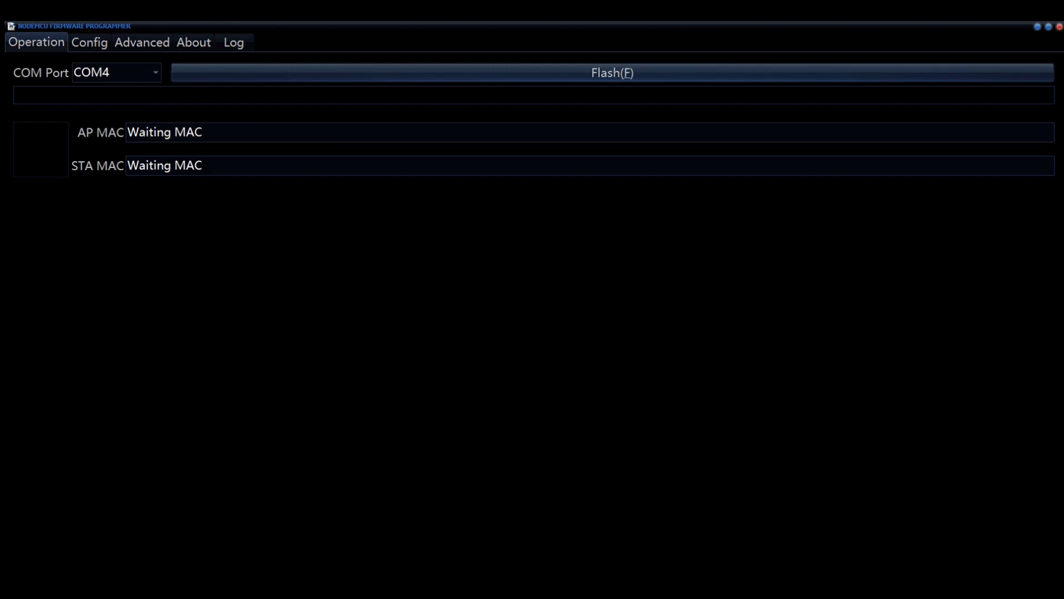
# Step: Flash dryer_humidity (1).bin at 0x00000 to the board on COM4 and confirm 'Program flash success' in the log
pyautogui.click(151, 60)
pyautogui.hotkey('ctrl', 'Tab')
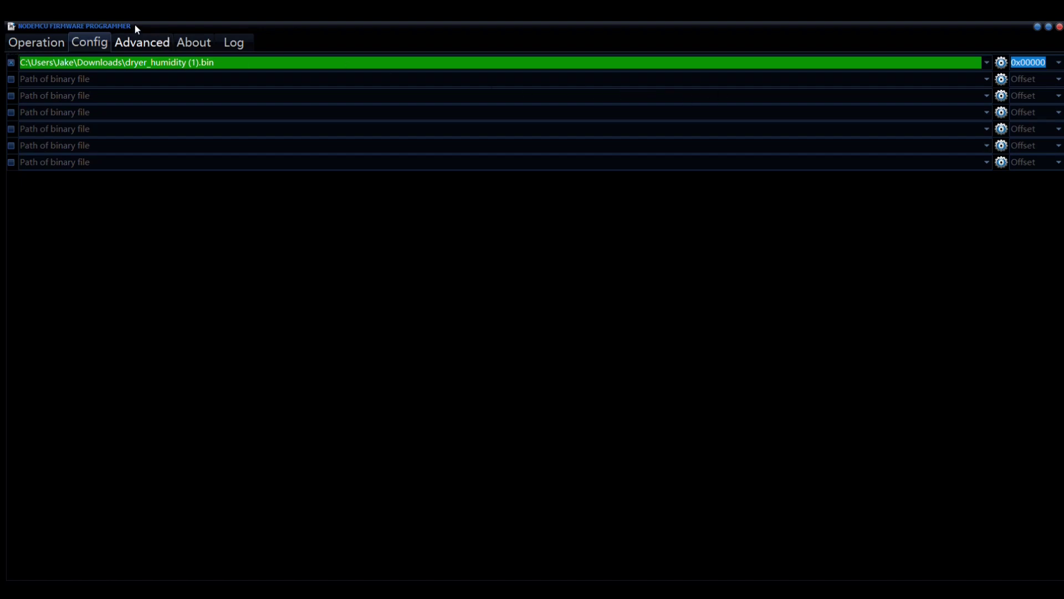
pyautogui.click(48, 33)
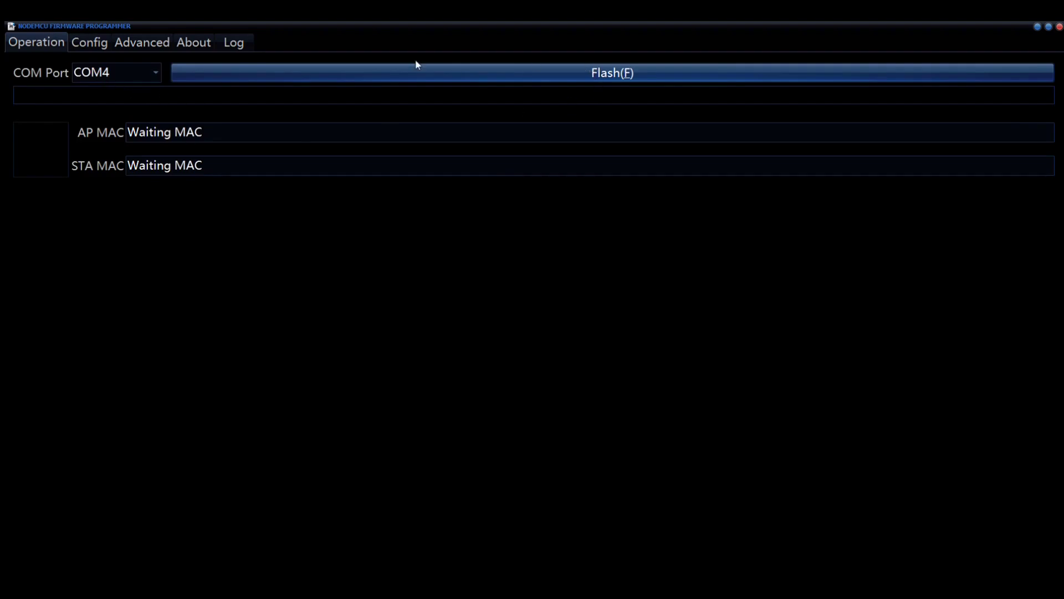
pyautogui.click(386, 73)
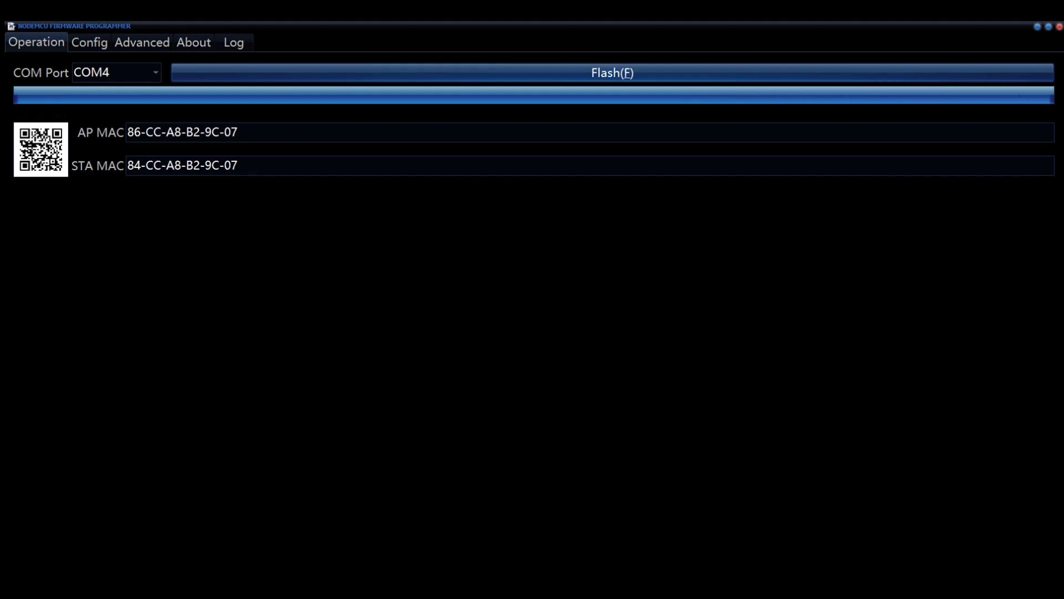
pyautogui.click(234, 43)
pyautogui.scroll(-3, 532, 316)
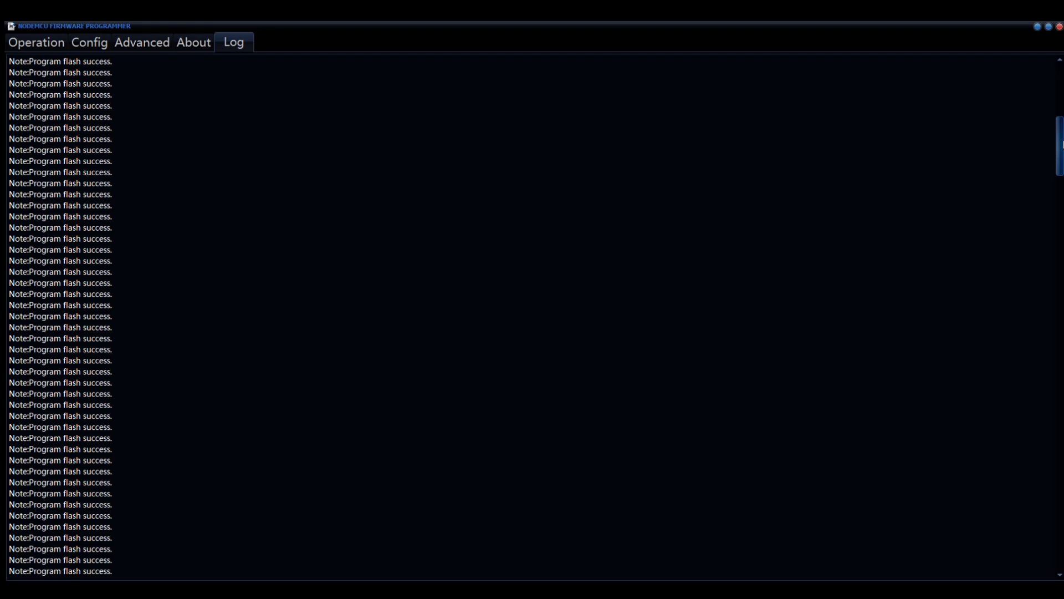
pyautogui.scroll(-15, 532, 316)
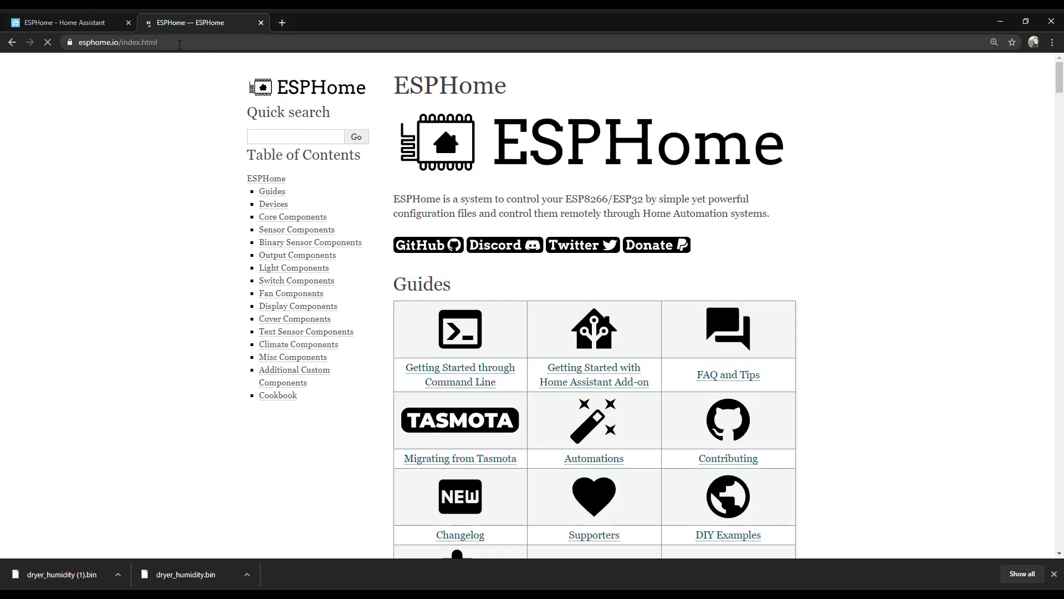
# Step: Open the DHT Temperature+Humidity Sensor page and select its example sensor YAML from sensor: to update_interval
pyautogui.click(309, 233)
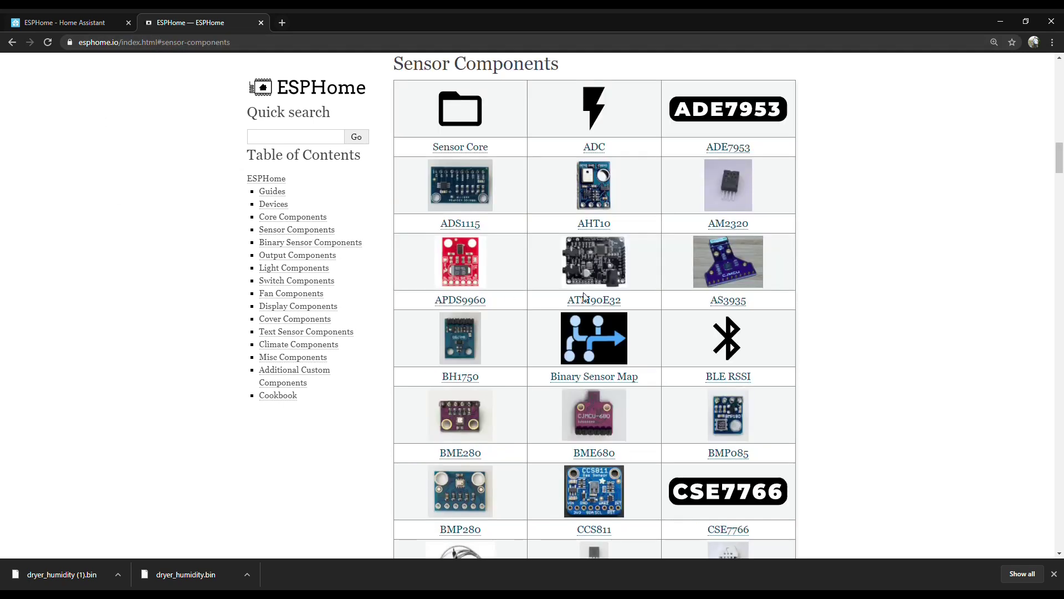
pyautogui.scroll(-4, 652, 305)
pyautogui.scroll(-1, 651, 305)
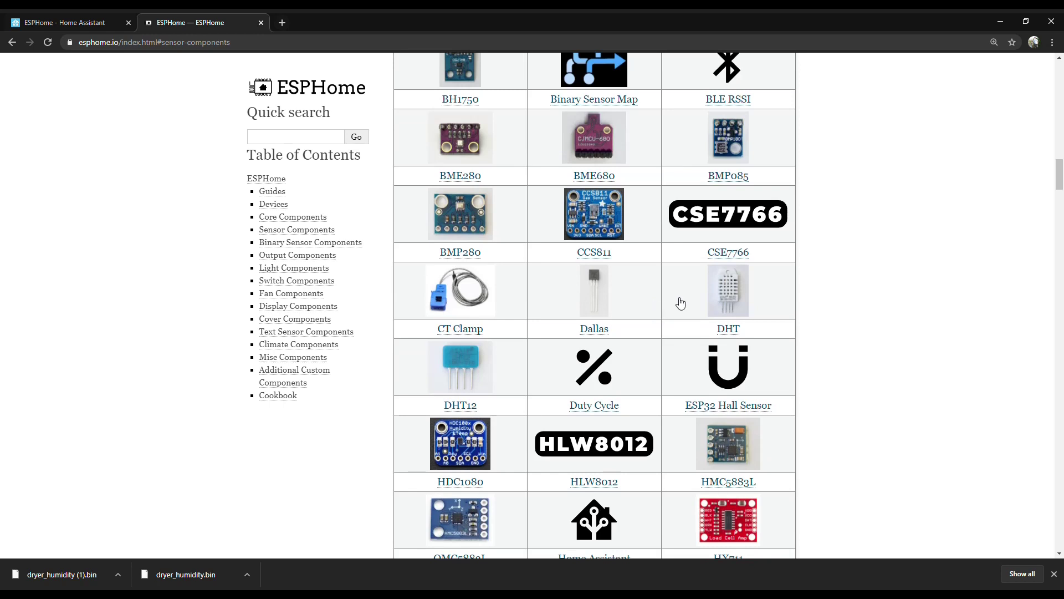
pyautogui.click(735, 298)
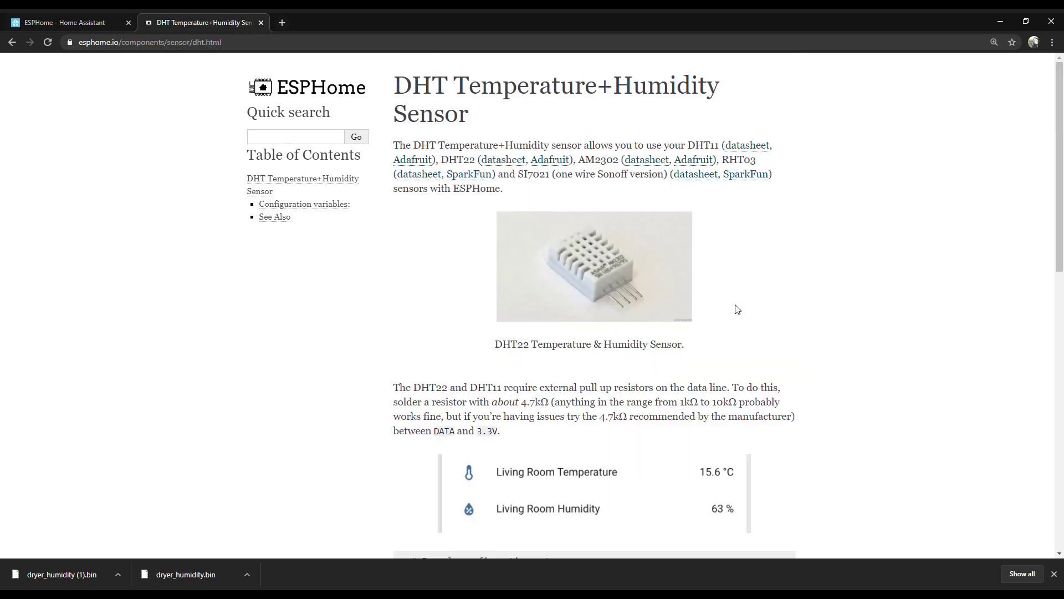
pyautogui.scroll(-5, 822, 313)
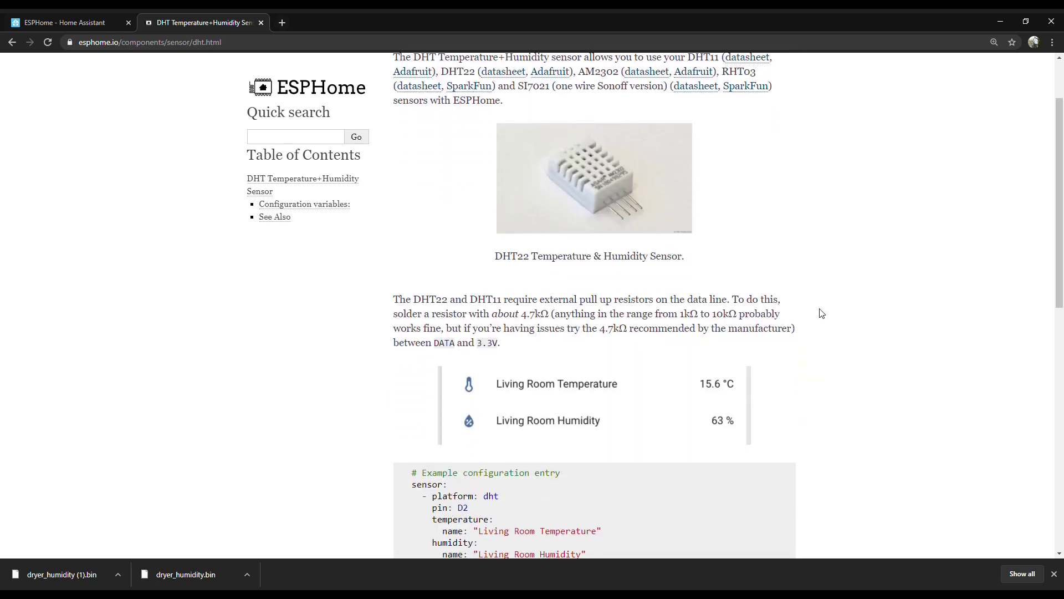
pyautogui.scroll(-2, 819, 313)
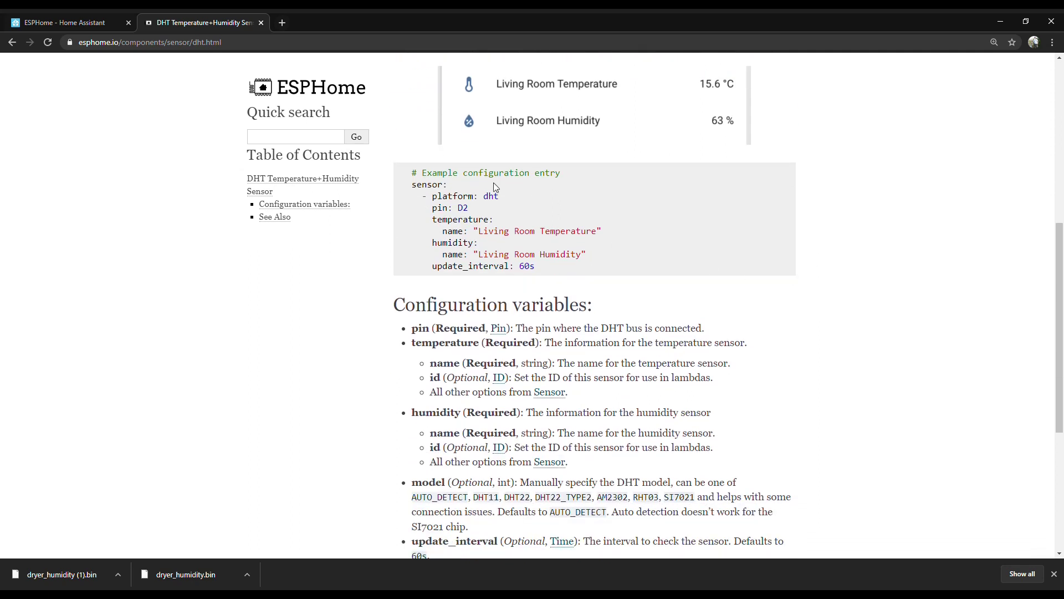
pyautogui.moveTo(412, 184); pyautogui.dragTo(613, 265)
pyautogui.hotkey('ctrl', 'c')
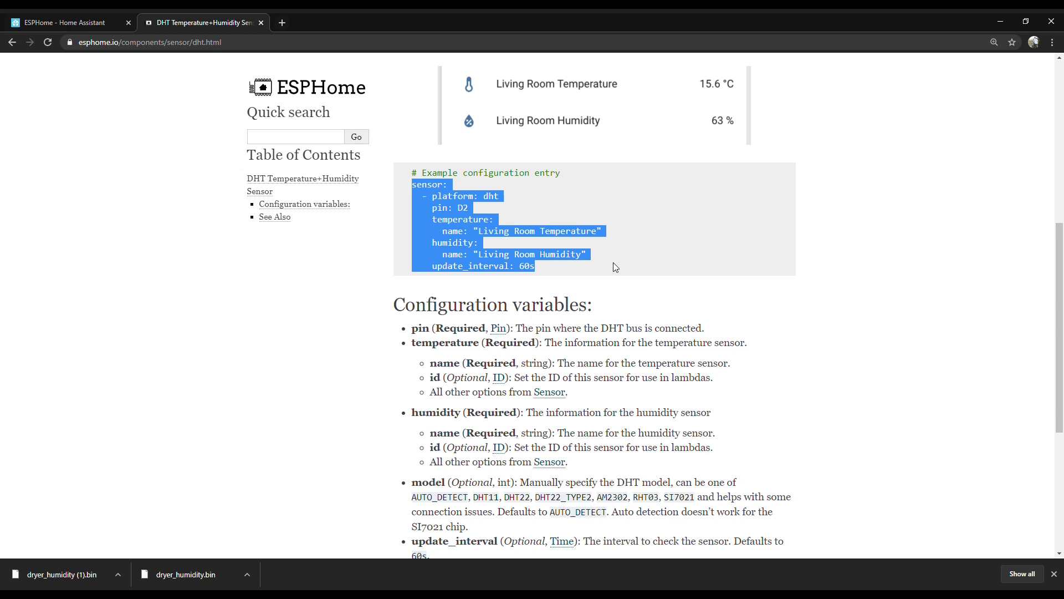
# Step: Paste the copied DHT sensor block at the end of dryer_humidity.yaml
pyautogui.click(83, 22)
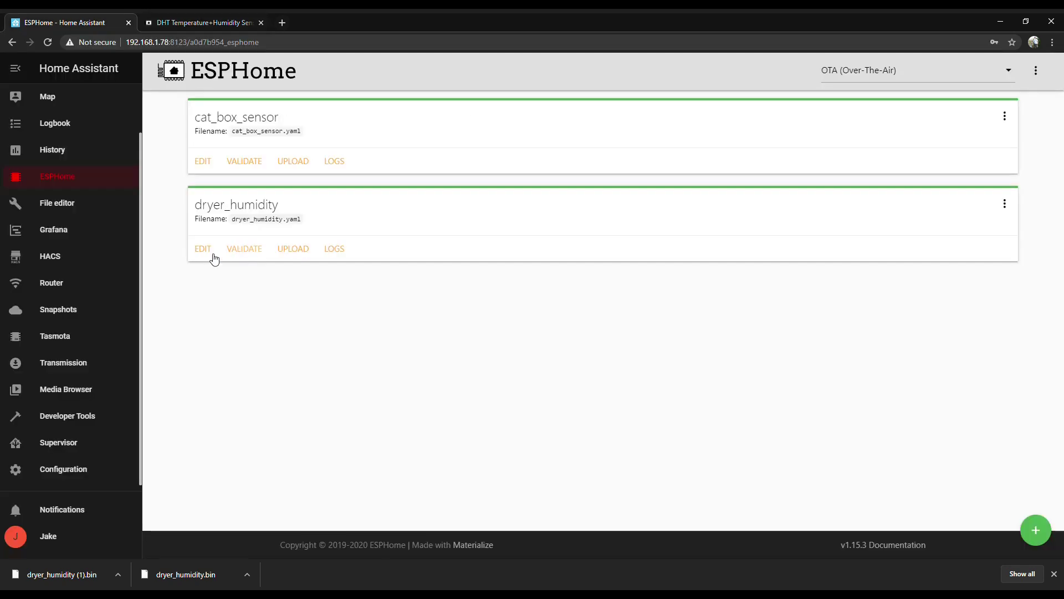
pyautogui.click(202, 249)
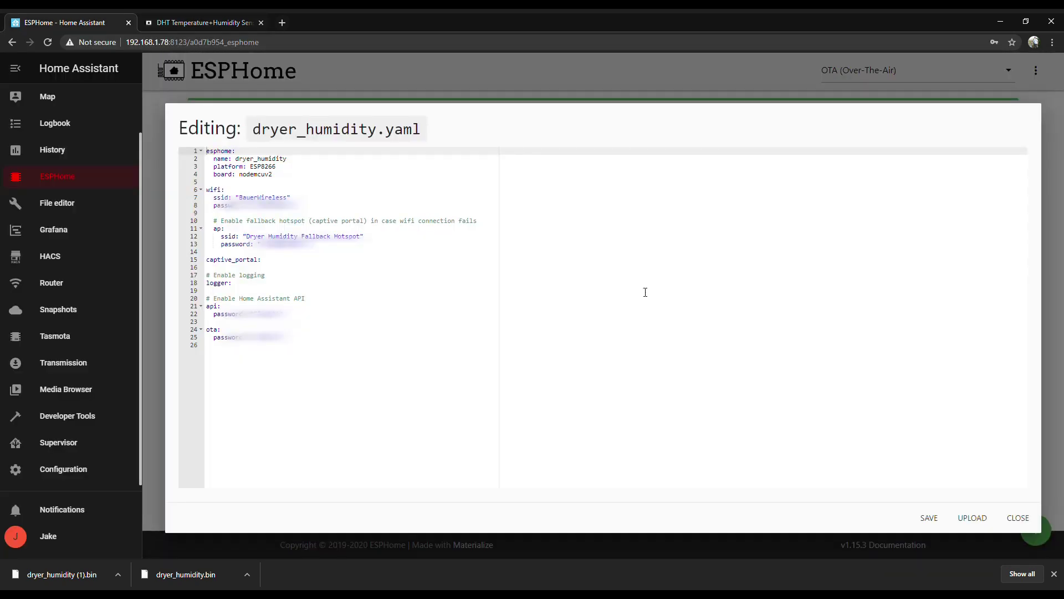
pyautogui.click(226, 373)
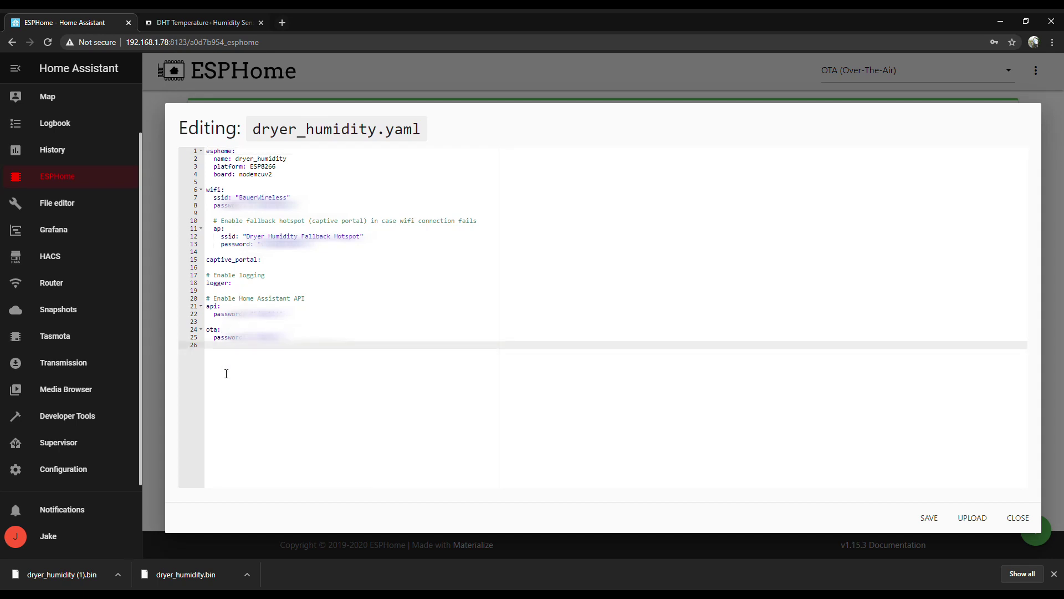
pyautogui.press('Return')
pyautogui.hotkey('ctrl', 'v')
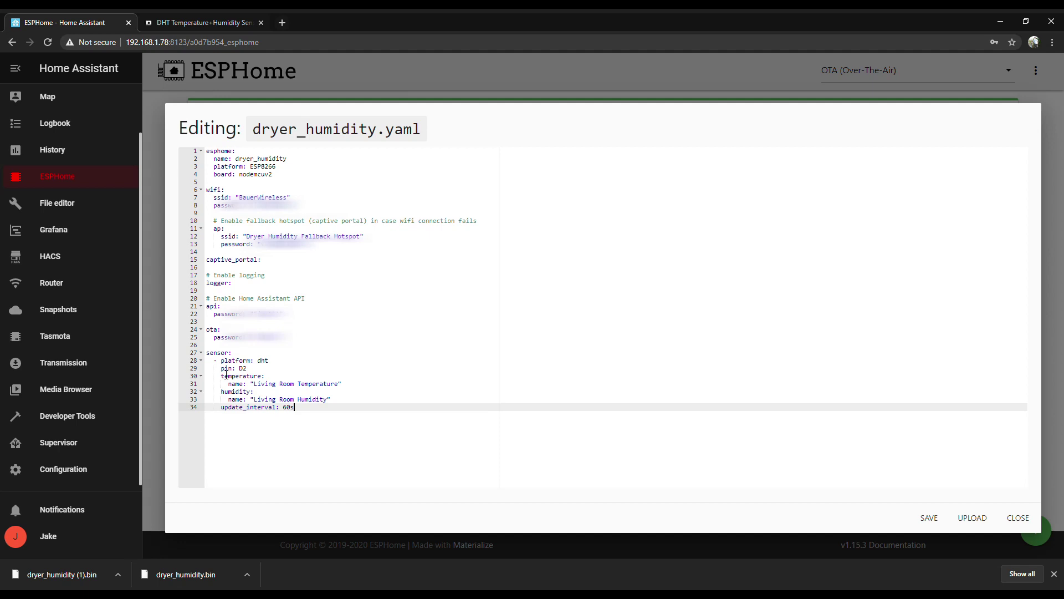
# Step: Rename both sensors from Living Room to Dryer, change update_interval from 60s to 10s, and save
pyautogui.doubleClick(259, 384)
pyautogui.moveTo(285, 389)
pyautogui.mouseDown()
pyautogui.moveTo(324, 388)
pyautogui.moveTo(292, 388)
pyautogui.mouseUp()
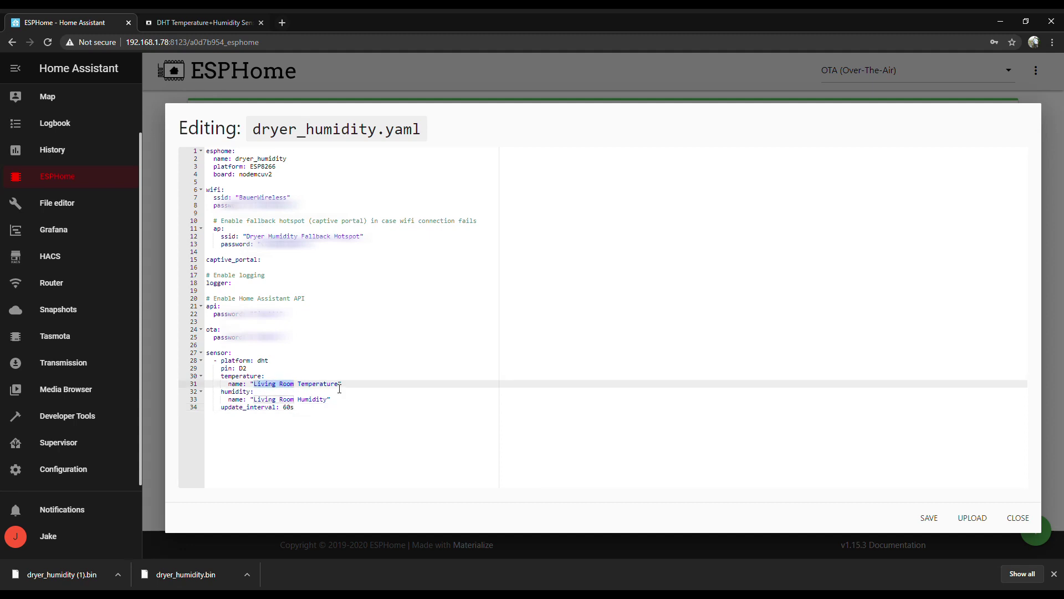
pyautogui.write('Dryer')
pyautogui.doubleClick(265, 399)
pyautogui.moveTo(264, 400); pyautogui.dragTo(296, 400)
pyautogui.write('Dryer')
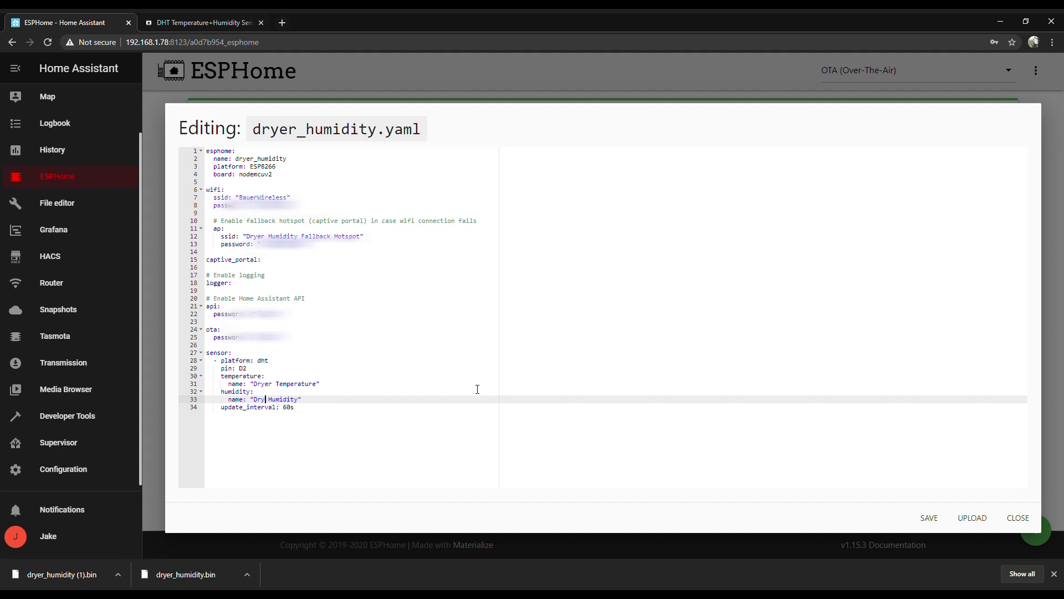
pyautogui.moveTo(294, 408); pyautogui.dragTo(283, 409)
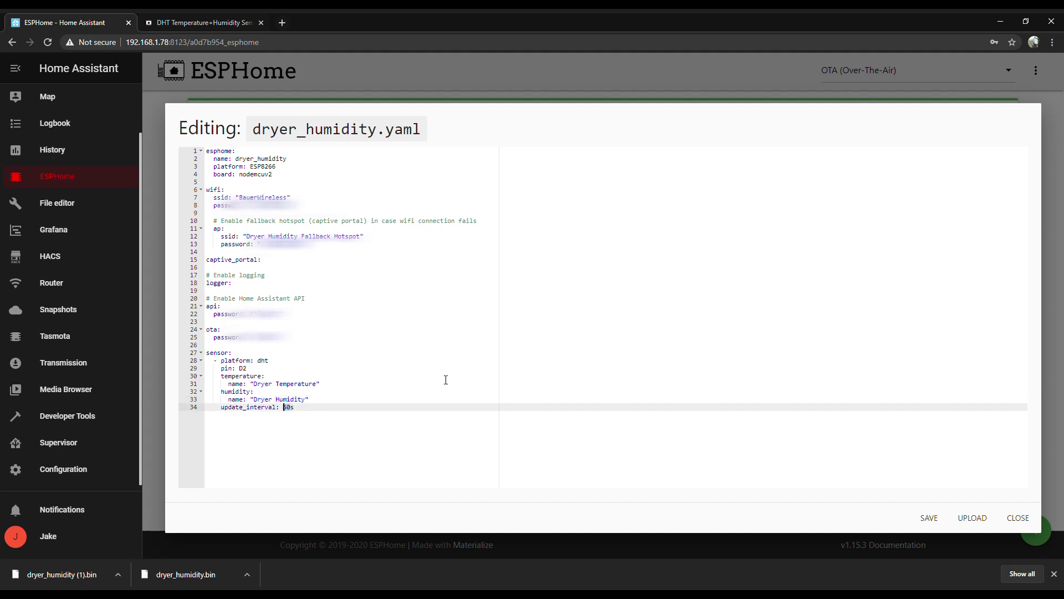
pyautogui.write('10')
pyautogui.click(930, 519)
pyautogui.click(1016, 521)
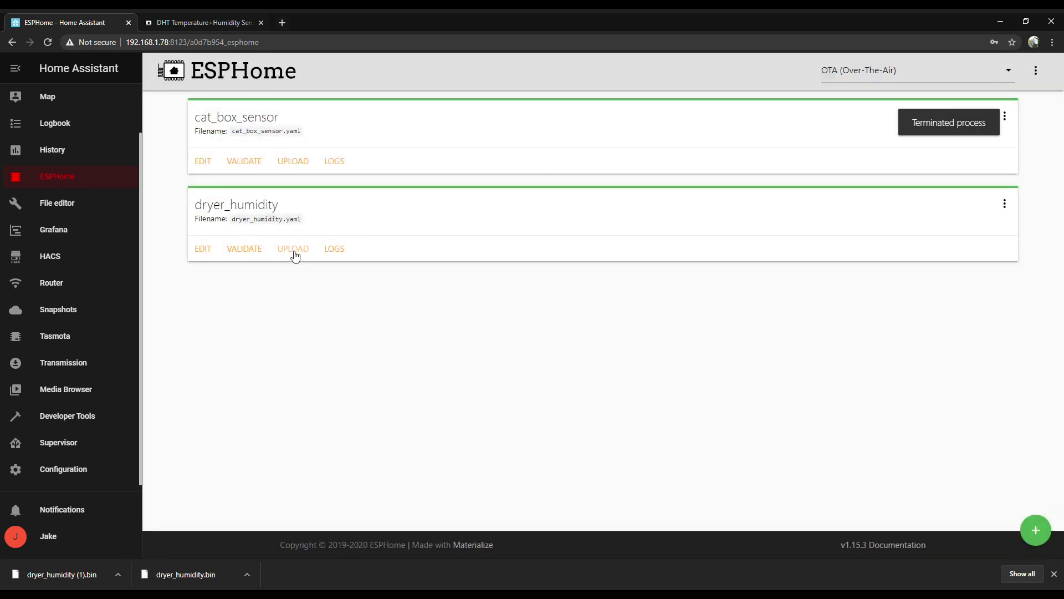
# Step: Upload the updated dryer_humidity firmware and check the log reading of -8.4°C and 8.8% humidity
pyautogui.click(294, 248)
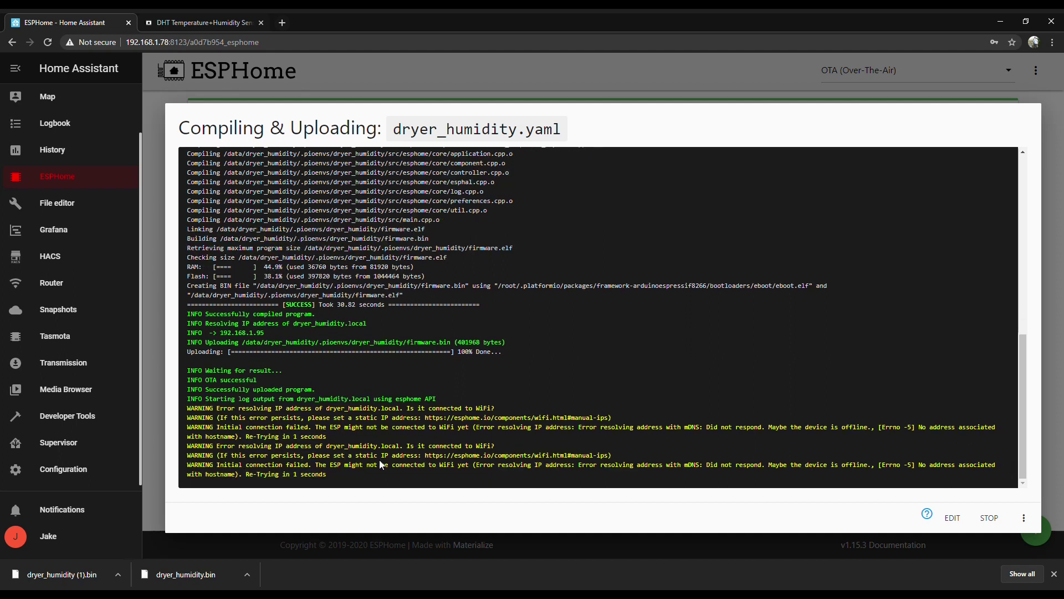
pyautogui.moveTo(333, 474); pyautogui.dragTo(243, 474)
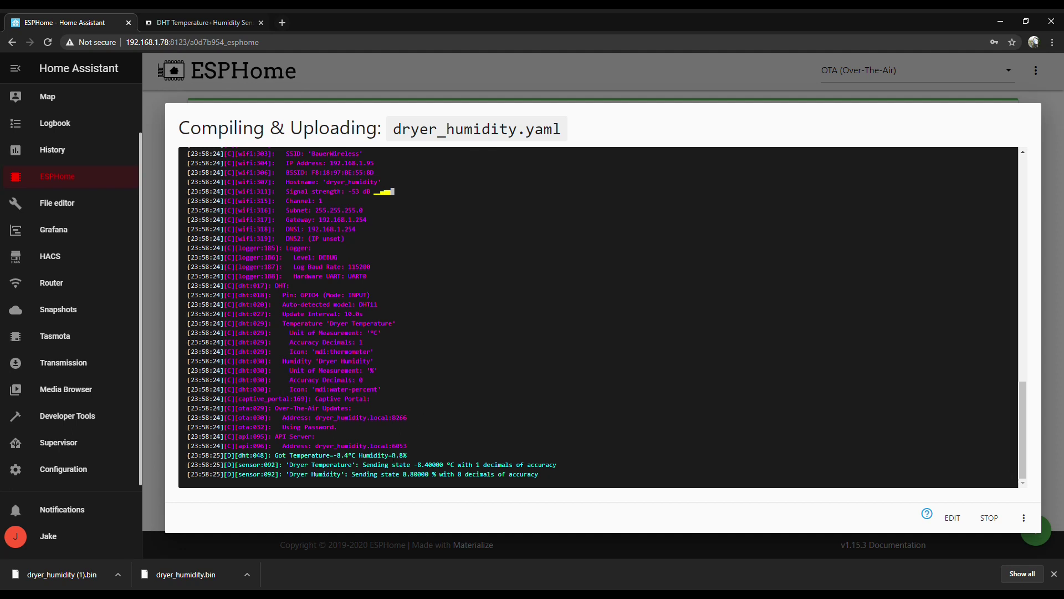
pyautogui.moveTo(407, 455); pyautogui.dragTo(319, 455)
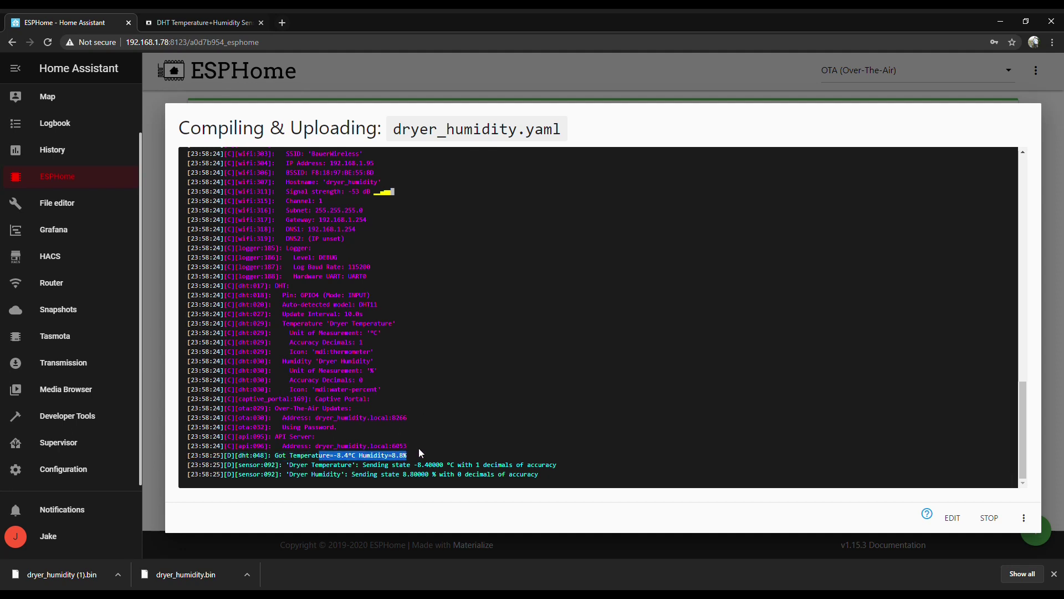
pyautogui.hotkey('ctrl', 'Tab')
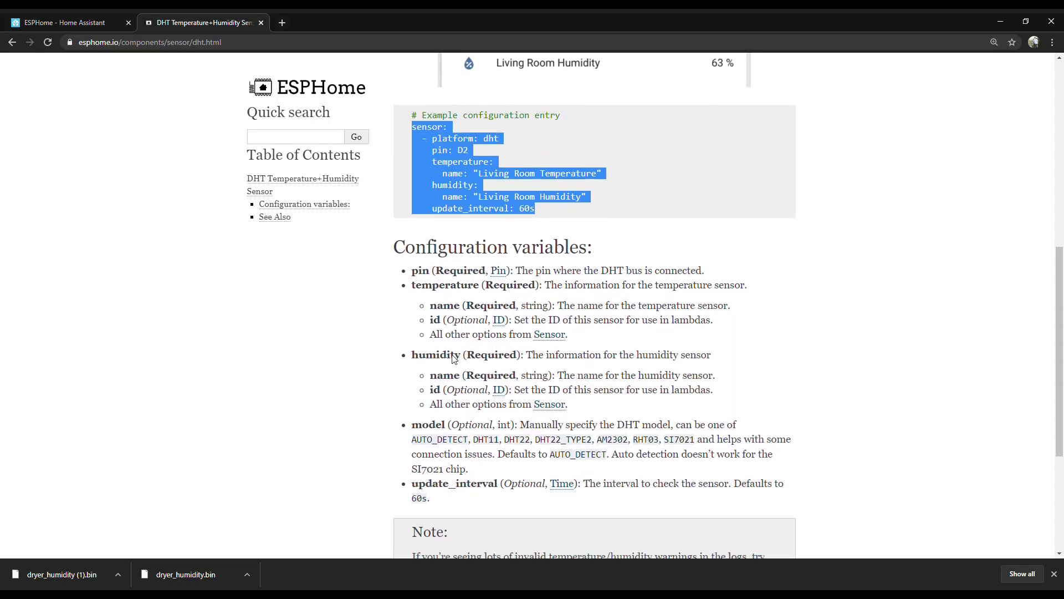
# Step: Find the model option and its DHT22 value under the DHT page's Configuration variables
pyautogui.scroll(-3, 454, 357)
pyautogui.moveTo(412, 259); pyautogui.dragTo(450, 263)
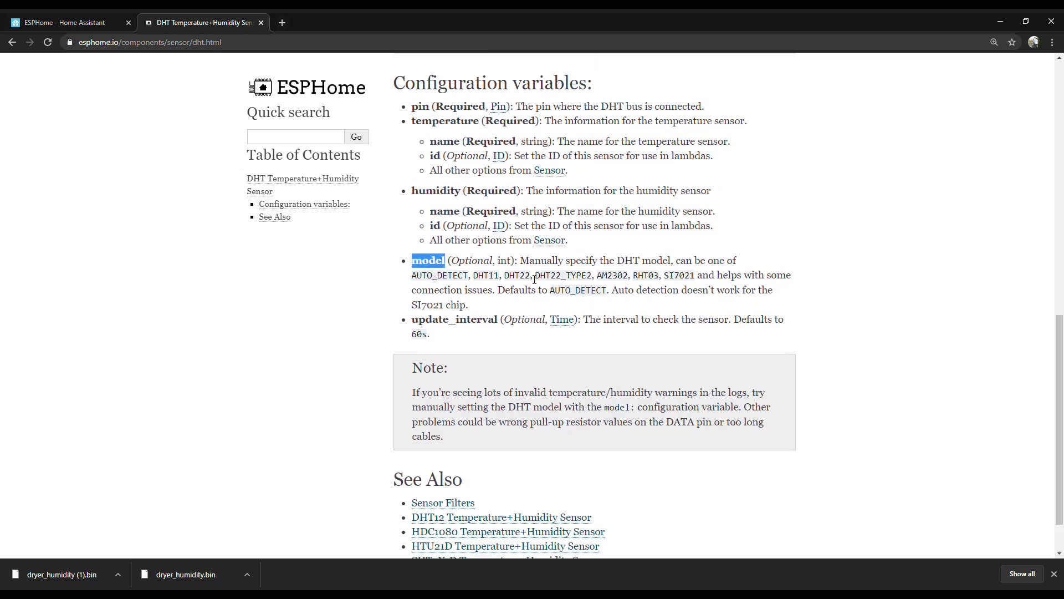
pyautogui.moveTo(531, 277); pyautogui.dragTo(504, 280)
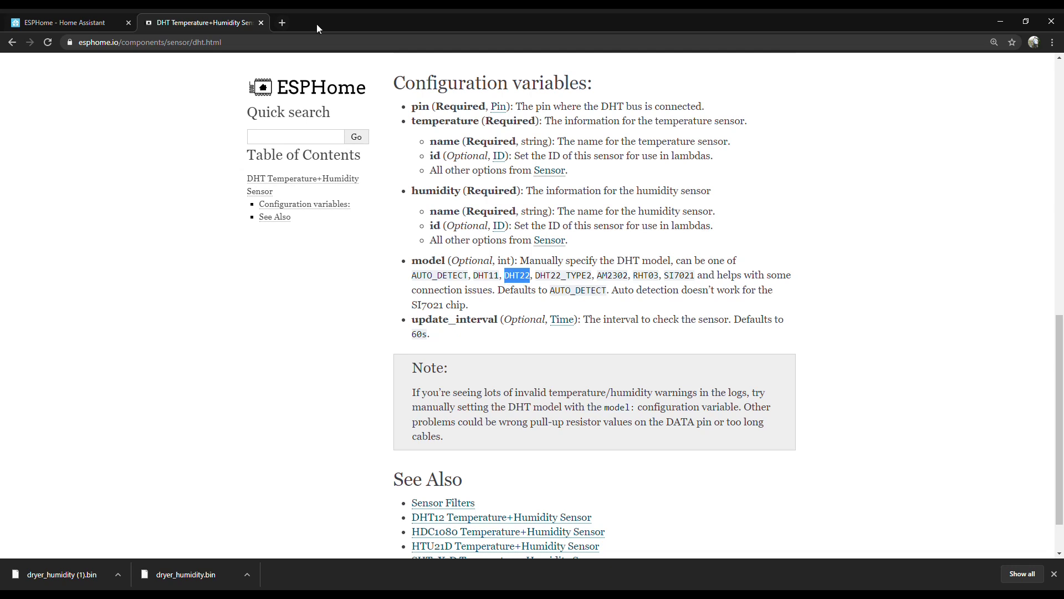
# Step: Add 'model: DHT22' below update_interval, save and upload, then check the 21.2°C and 33.8% readings
pyautogui.click(101, 23)
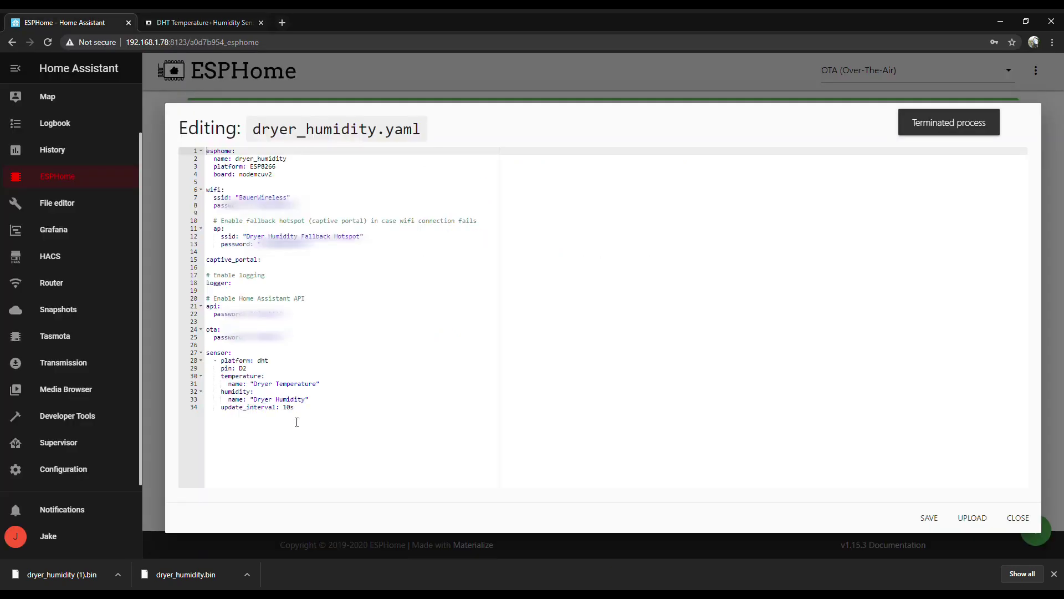
pyautogui.click(270, 427)
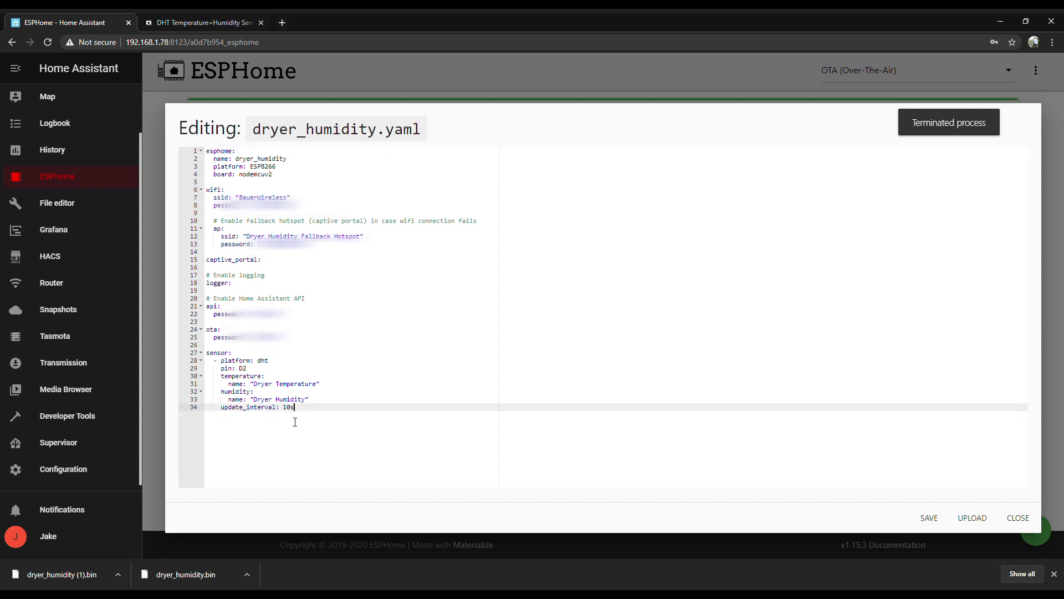
pyautogui.press('Return')
pyautogui.write('model:')
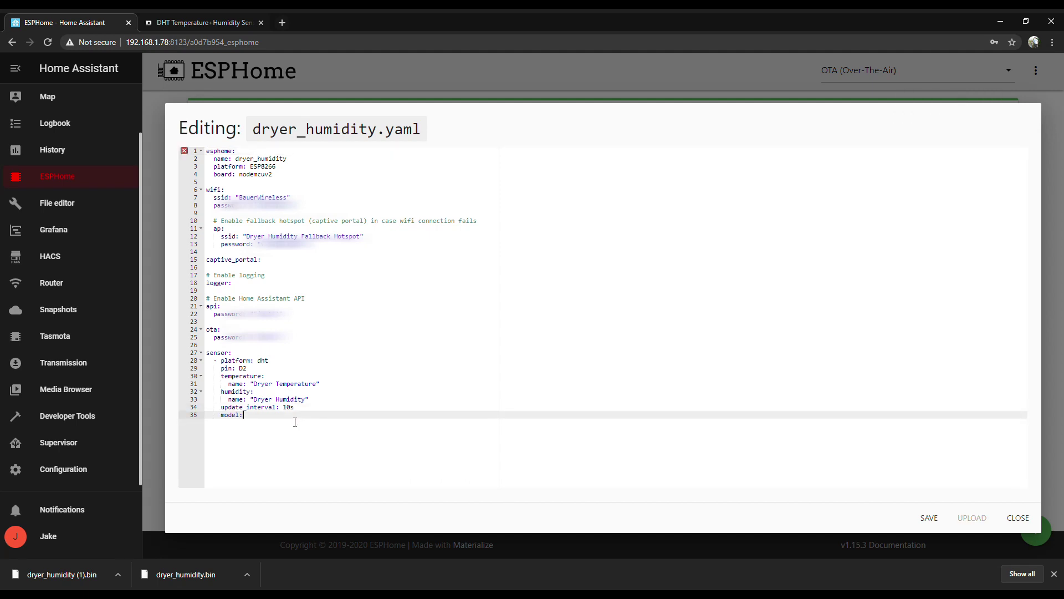
pyautogui.write(' DHT22')
pyautogui.click(929, 517)
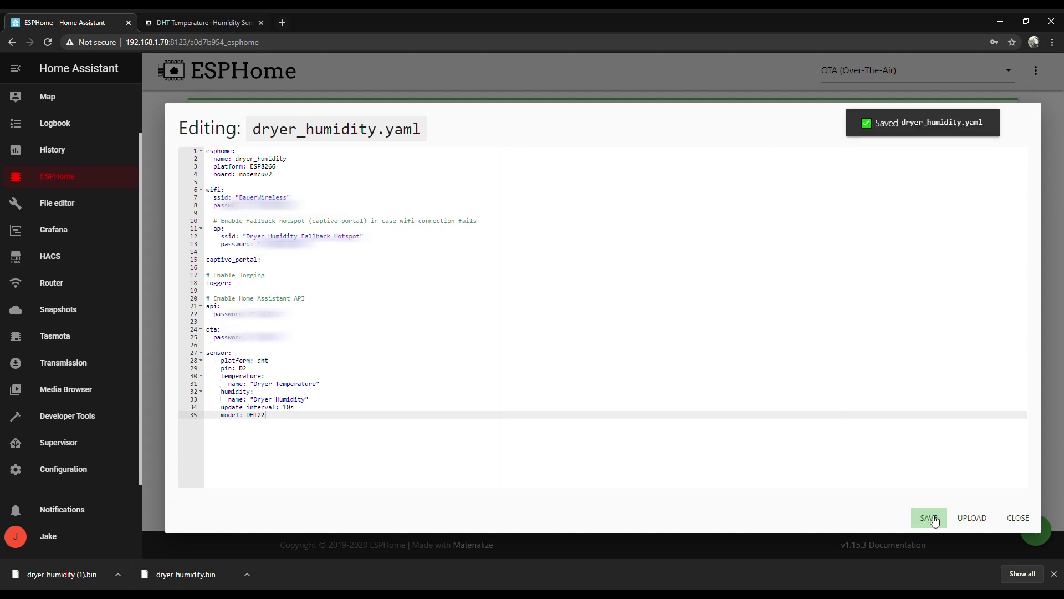
pyautogui.click(977, 519)
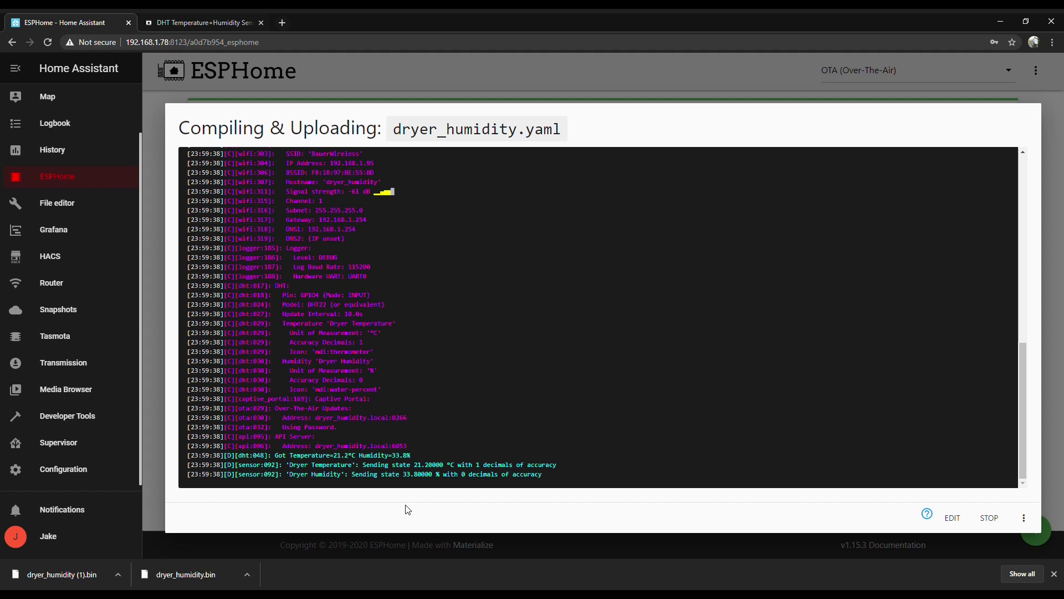
pyautogui.moveTo(415, 464); pyautogui.dragTo(468, 465)
pyautogui.moveTo(406, 486); pyautogui.dragTo(432, 476)
# Step: Change update_interval from 10s to 1s in dryer_humidity.yaml, then save and upload the firmware
pyautogui.click(952, 517)
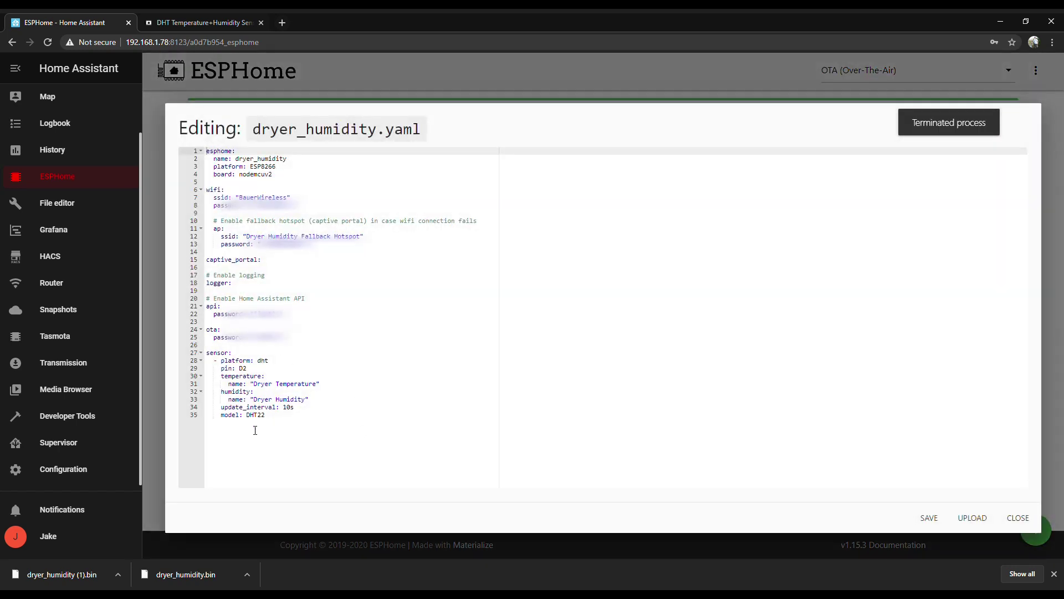
pyautogui.click(287, 408)
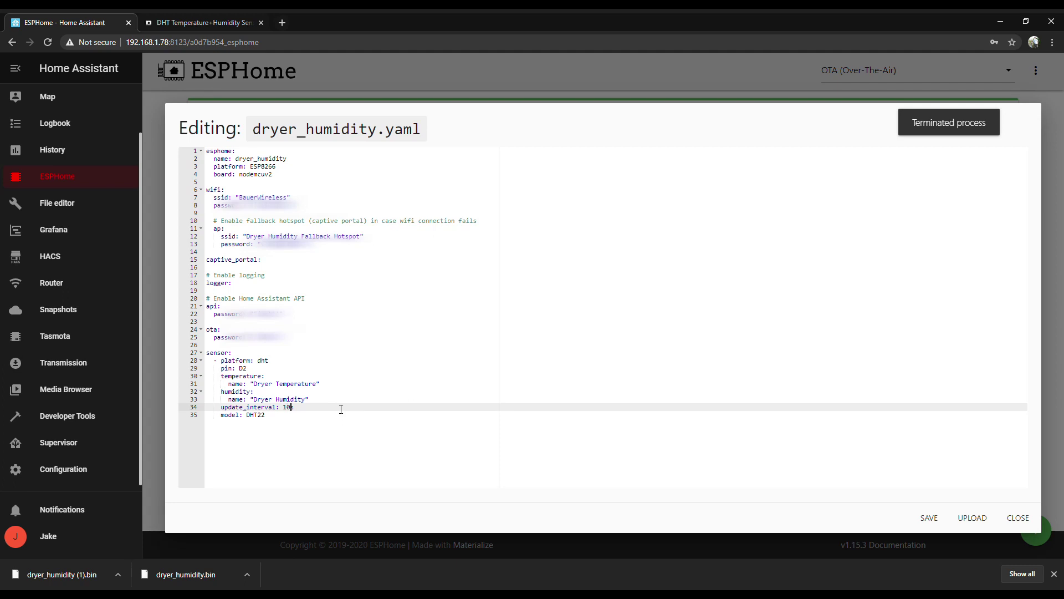
pyautogui.press('BackSpace')
pyautogui.press('BackSpace')
pyautogui.click(930, 518)
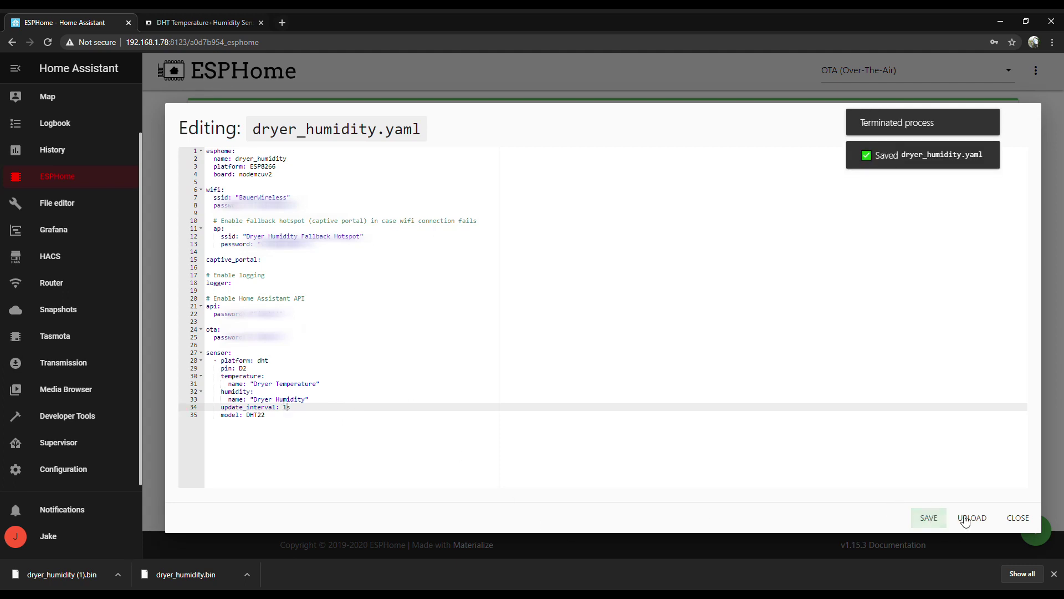
pyautogui.click(965, 520)
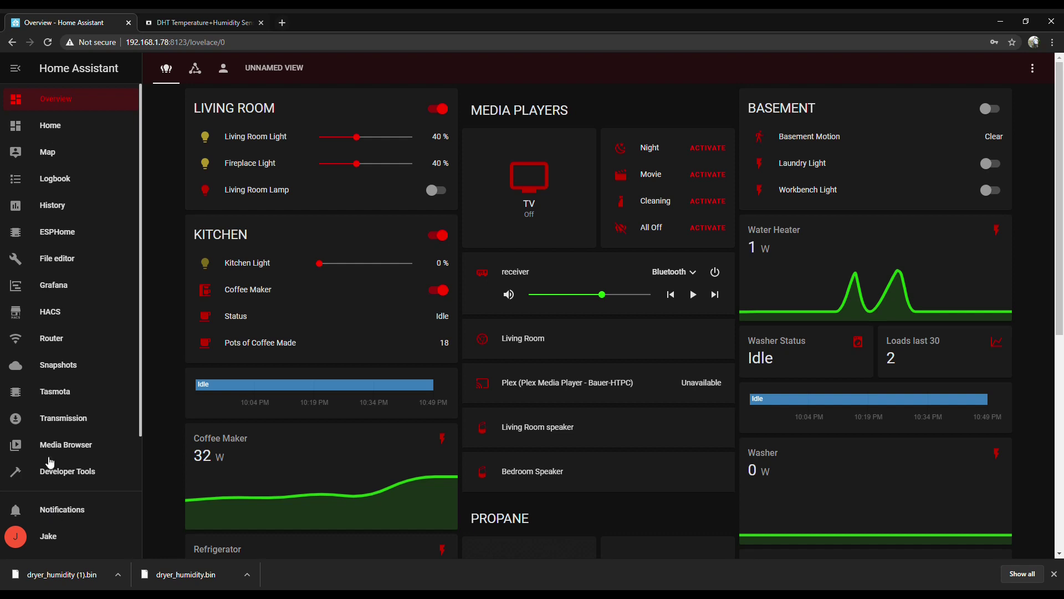
# Step: Configure the discovered dryer_humidity ESPHome node from Integrations and enter its password
pyautogui.scroll(-5, 50, 464)
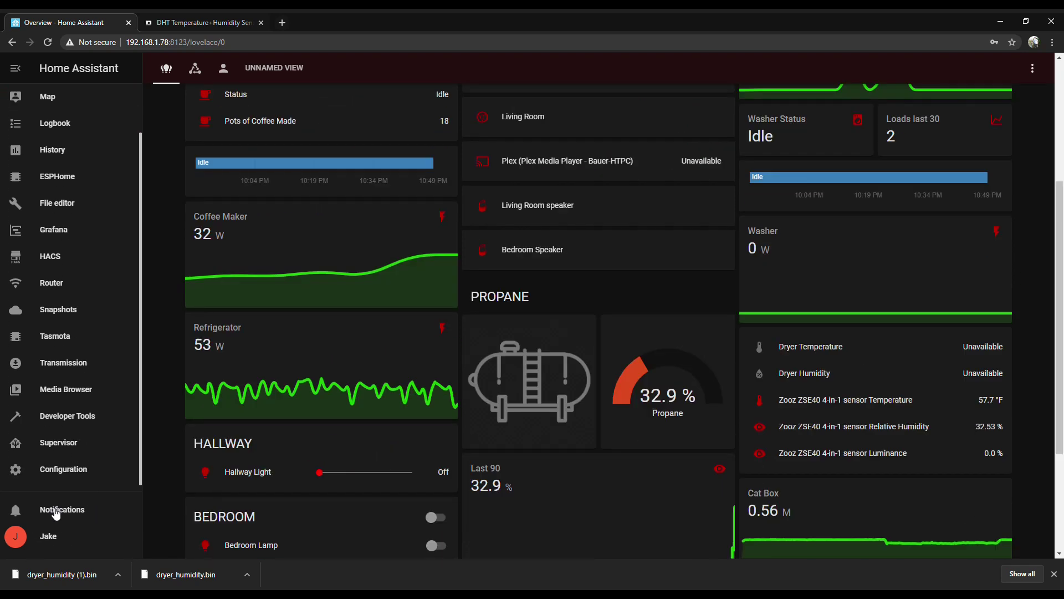
pyautogui.click(58, 470)
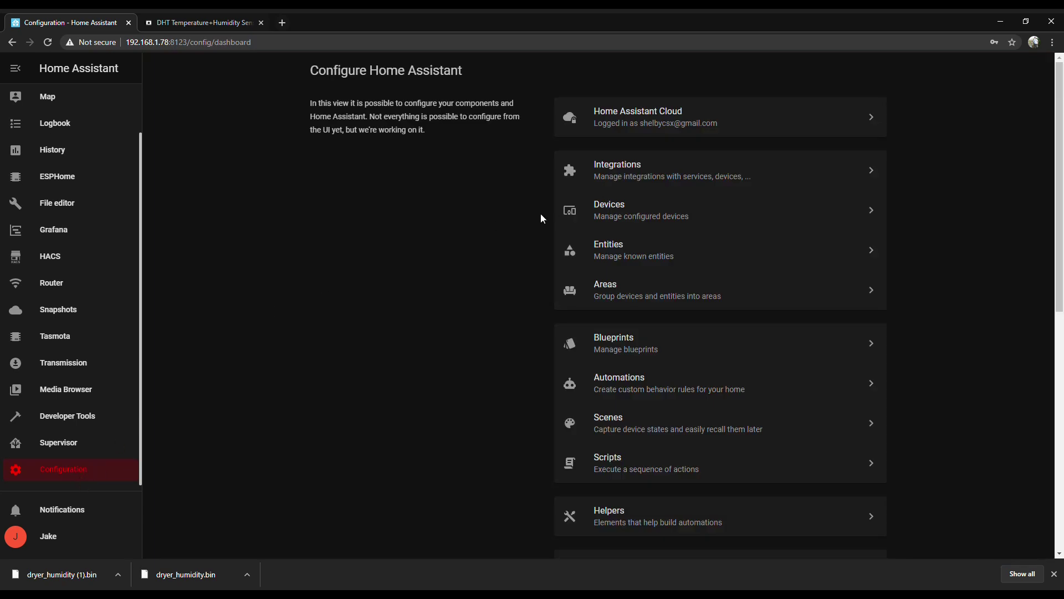
pyautogui.click(608, 173)
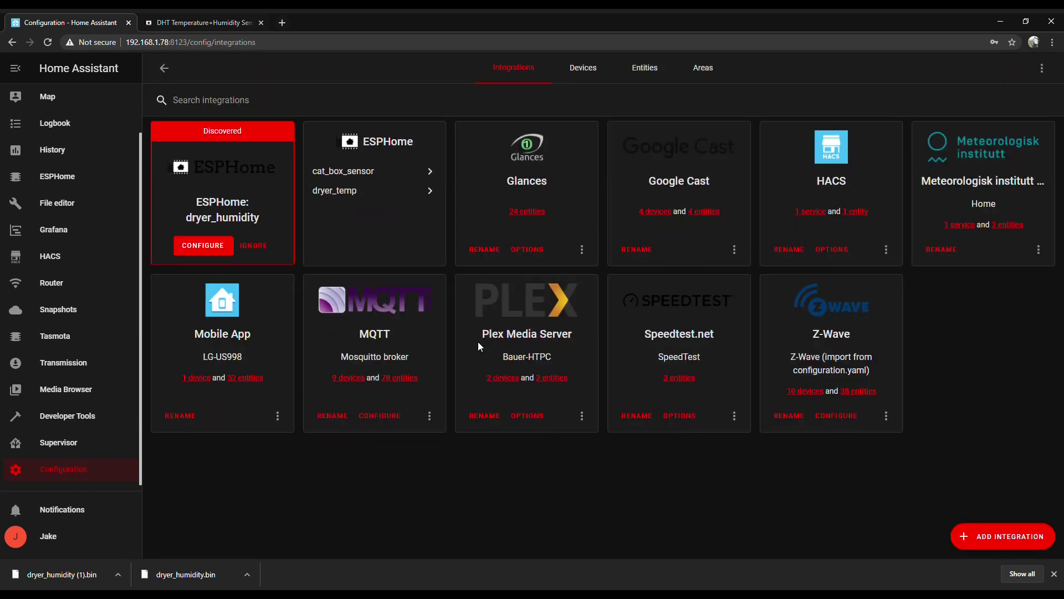
pyautogui.click(211, 245)
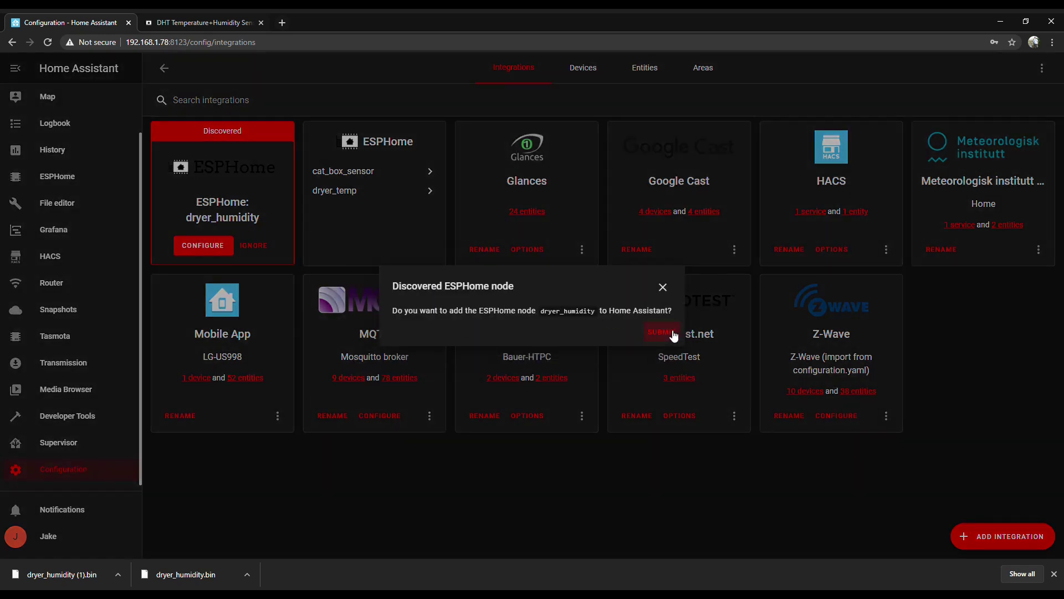
pyautogui.click(662, 333)
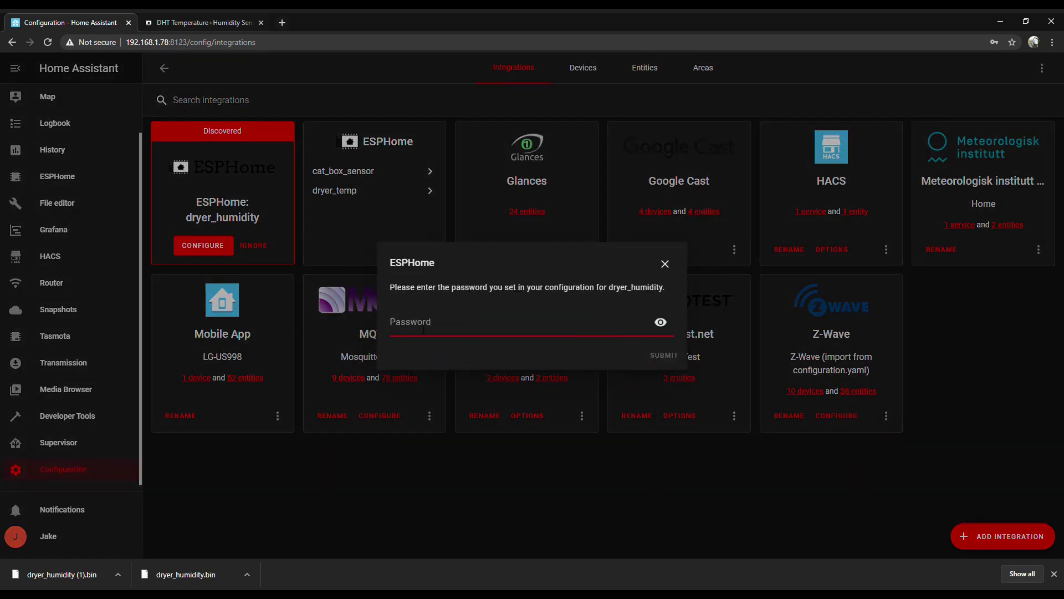
pyautogui.write('•••••••')
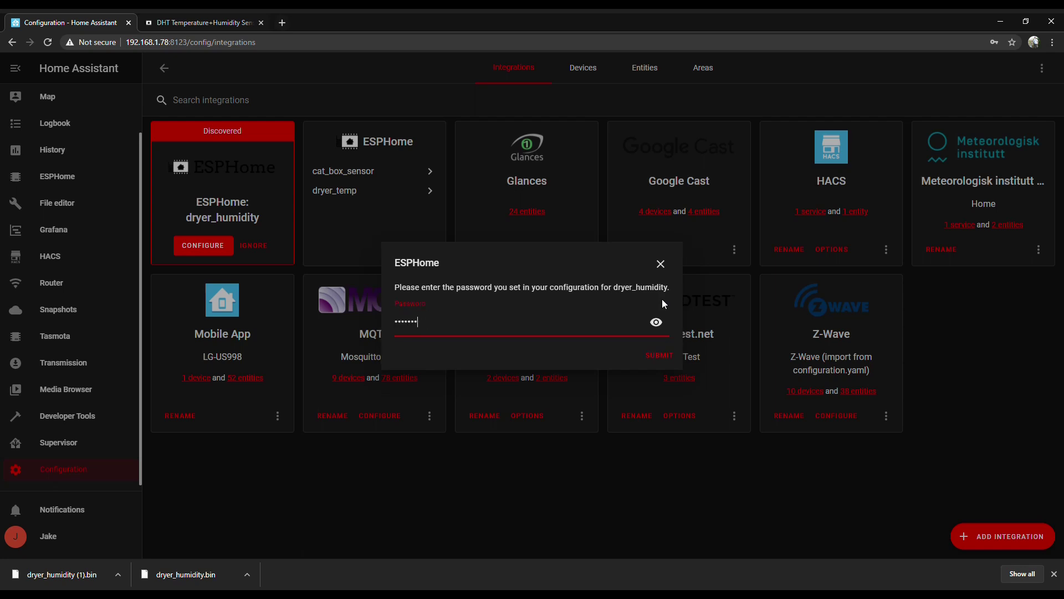
pyautogui.click(676, 356)
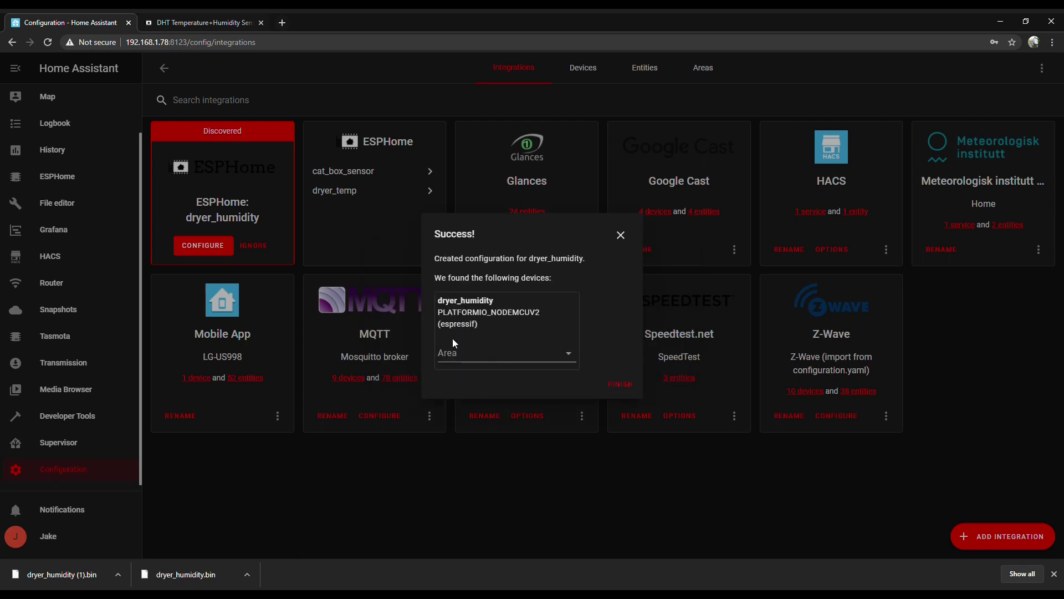
# Step: Assign the new dryer_humidity device to the Basement area and finish
pyautogui.click(458, 355)
pyautogui.click(509, 387)
pyautogui.click(621, 383)
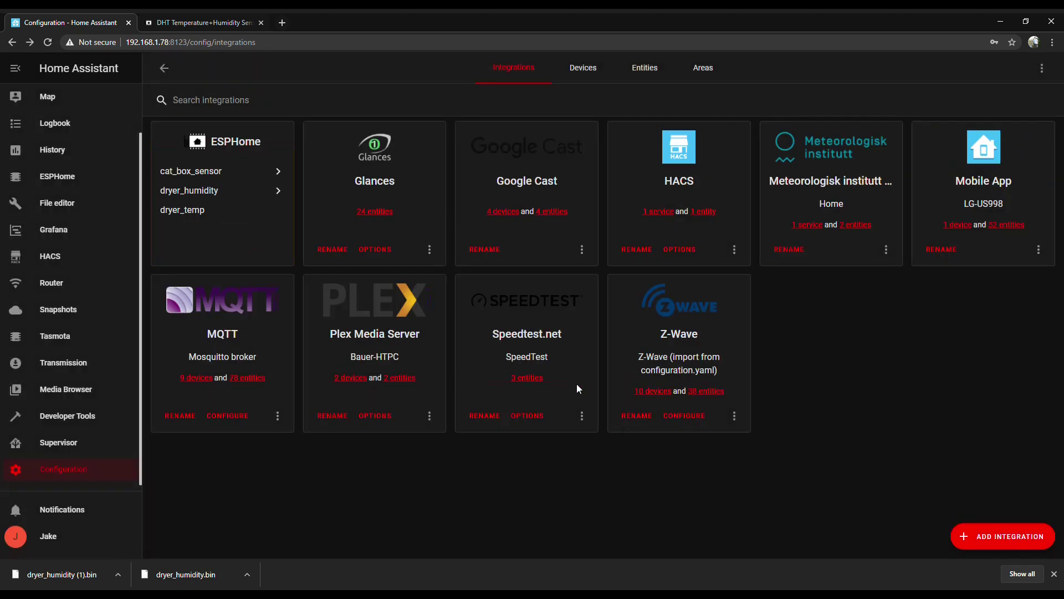
# Step: Open the entities list, scroll to the Dryer rows and select the _2 suffix of sensor.dryer_humidity_2
pyautogui.click(62, 470)
pyautogui.click(613, 252)
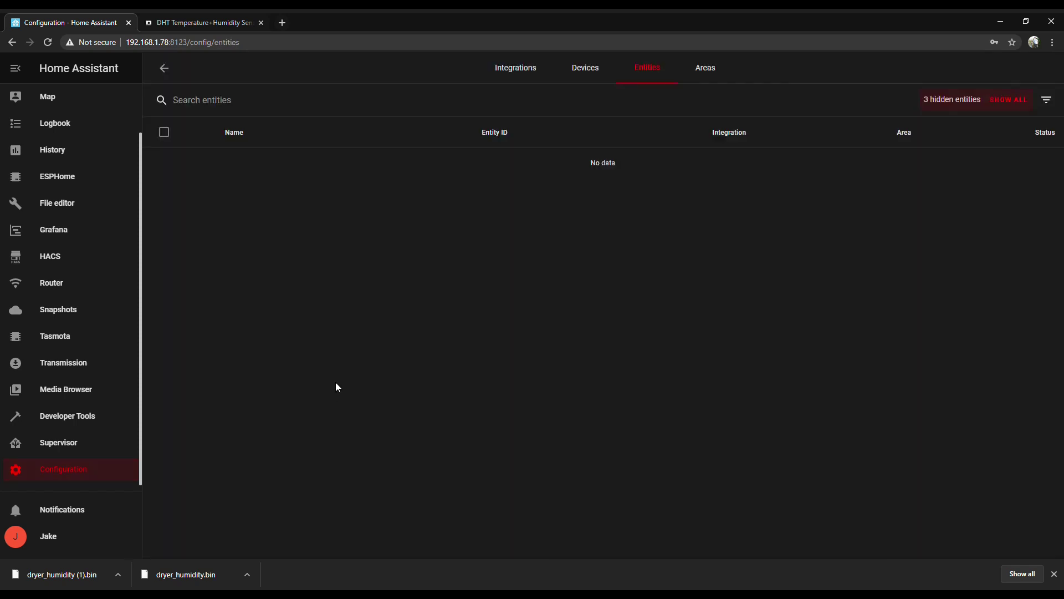
pyautogui.scroll(-10, 252, 337)
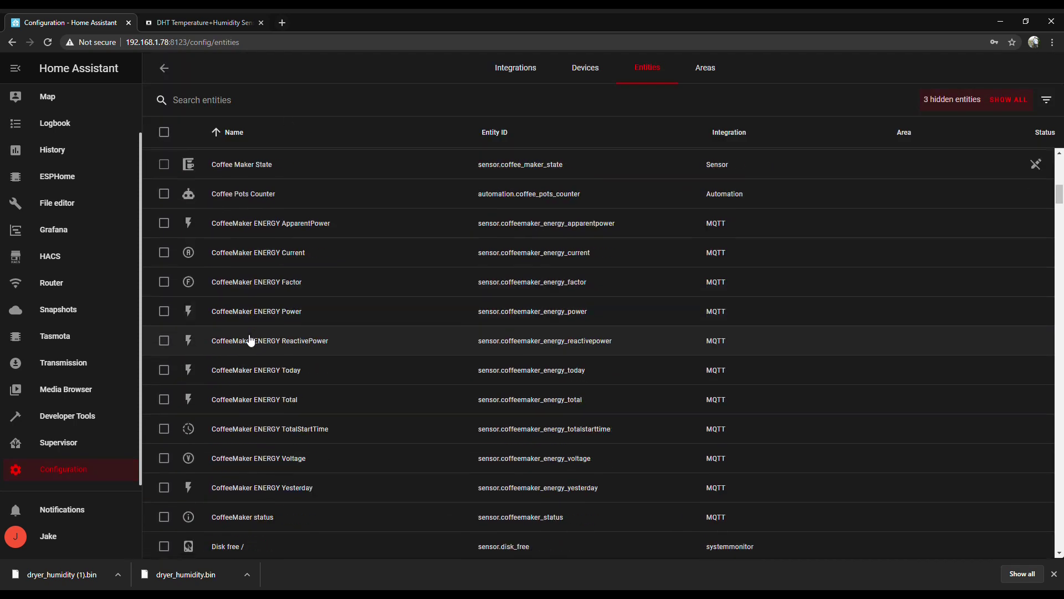
pyautogui.scroll(-8, 250, 340)
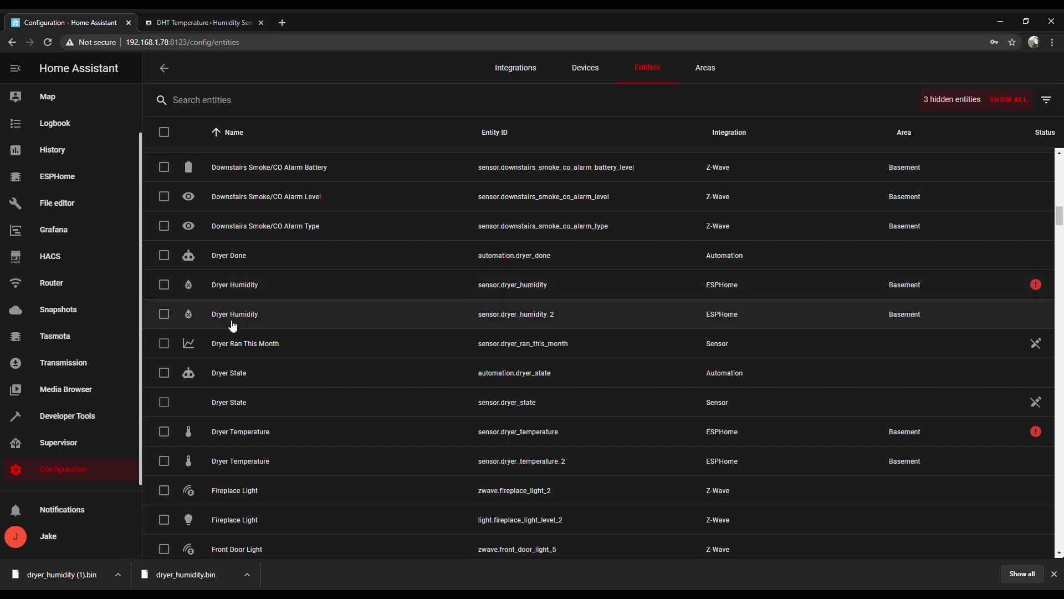
pyautogui.moveTo(560, 315); pyautogui.dragTo(488, 321)
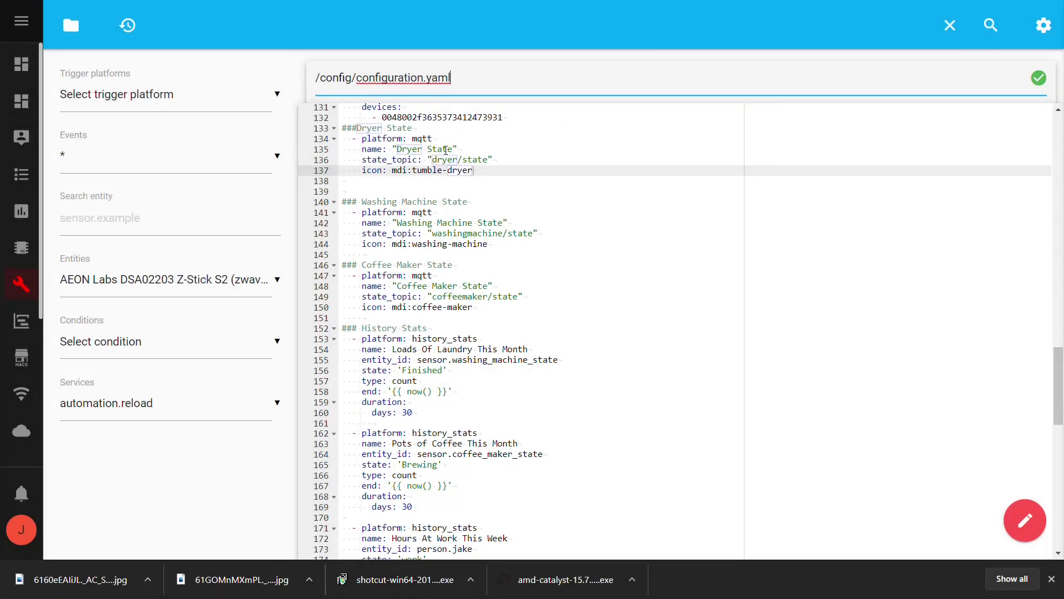
pyautogui.moveTo(472, 170); pyautogui.dragTo(327, 132)
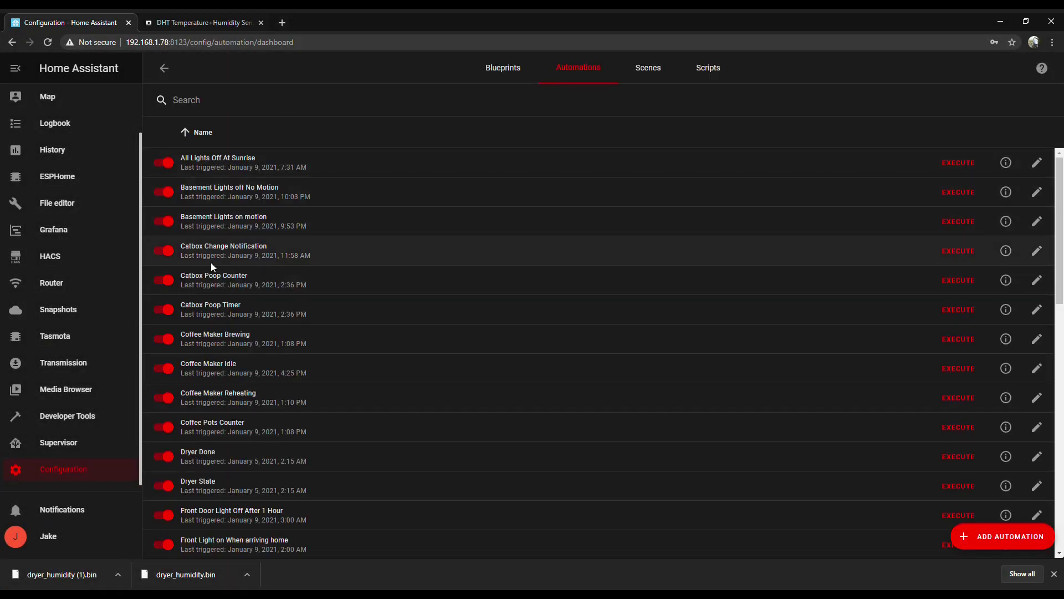
# Step: Open the Dryer State automation and highlight its temperature threshold of 90
pyautogui.scroll(-2, 198, 427)
pyautogui.scroll(-1, 203, 435)
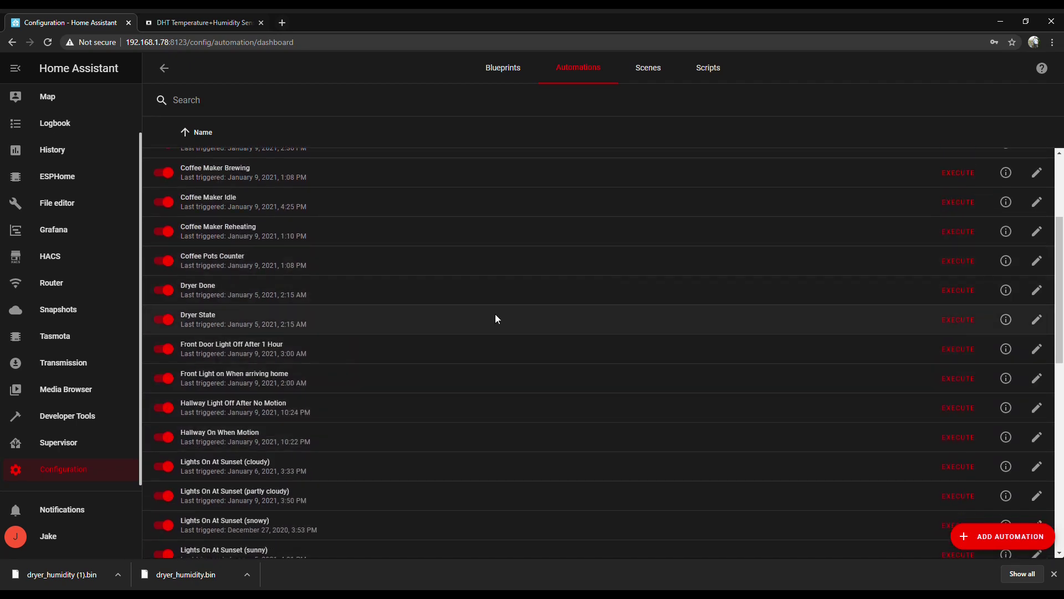
pyautogui.click(743, 350)
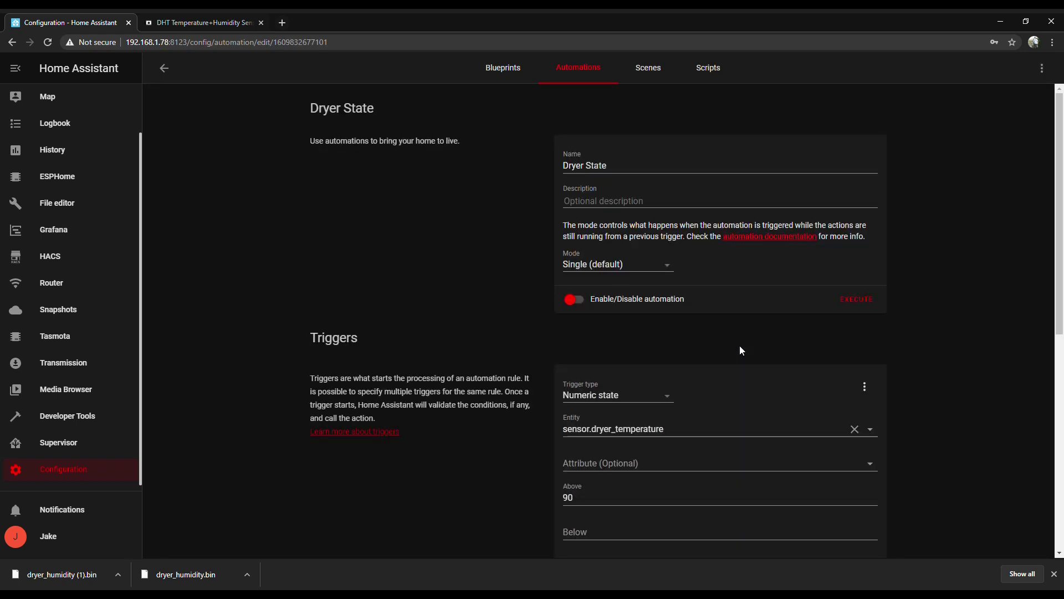
pyautogui.scroll(-3, 596, 238)
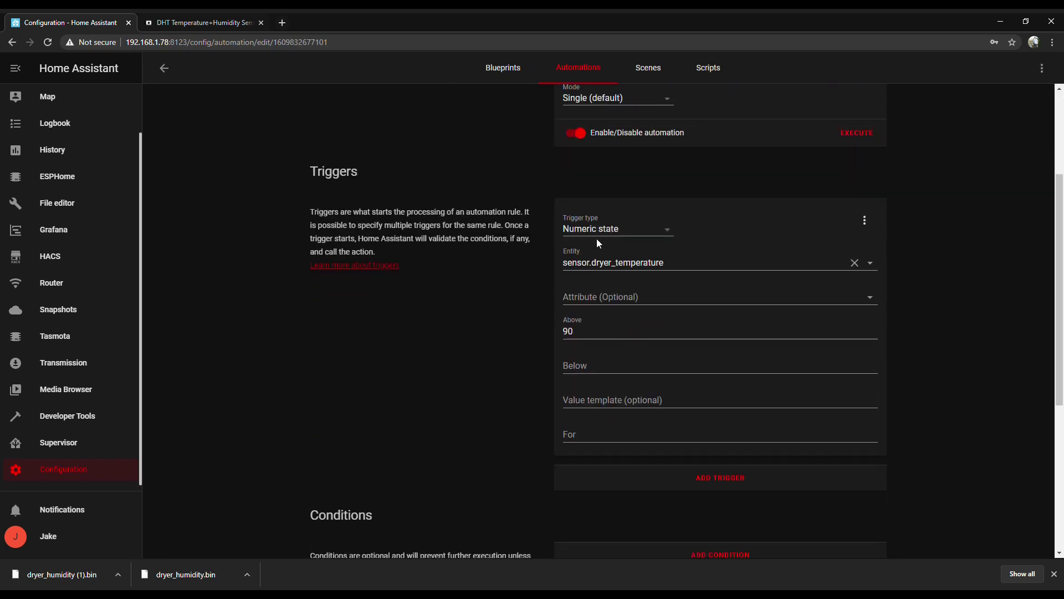
pyautogui.doubleClick(568, 332)
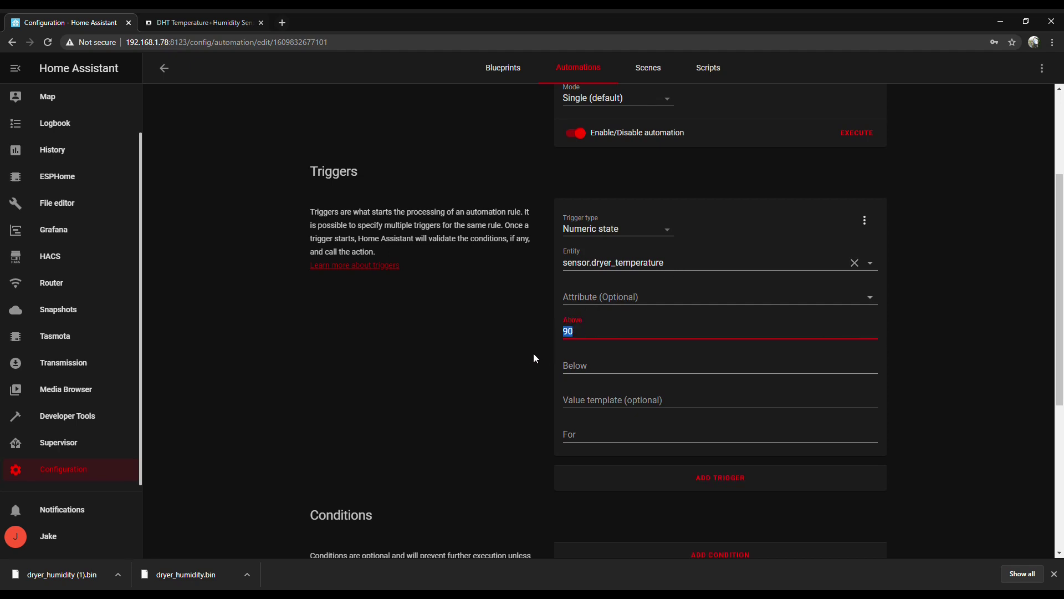
pyautogui.scroll(-2, 532, 353)
pyautogui.scroll(-3, 624, 427)
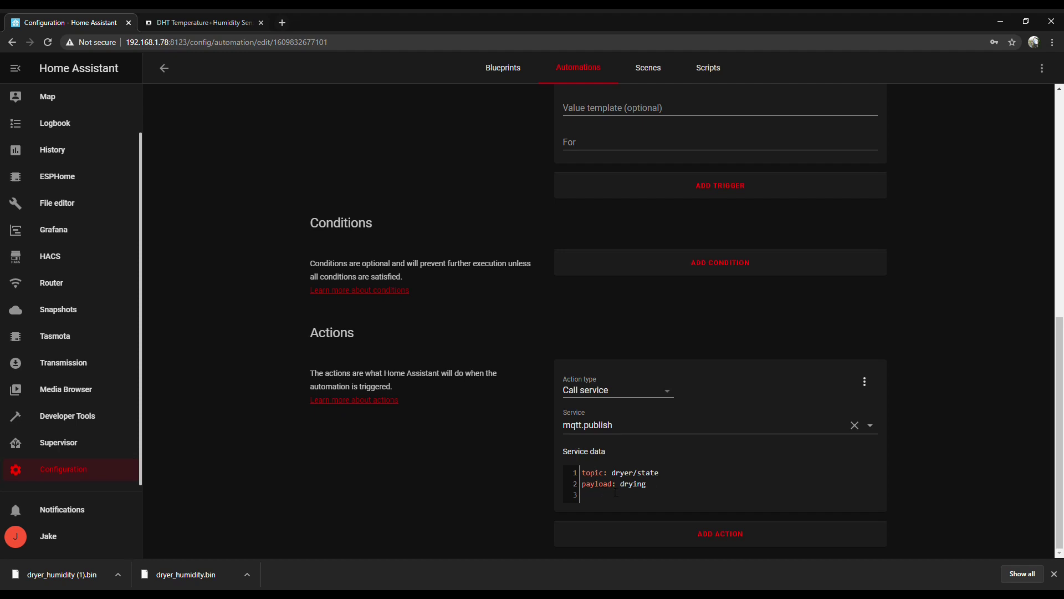
# Step: Open Dryer Done and point out its humidity-30 trigger, temperature-90 condition and spoken message
pyautogui.click(71, 471)
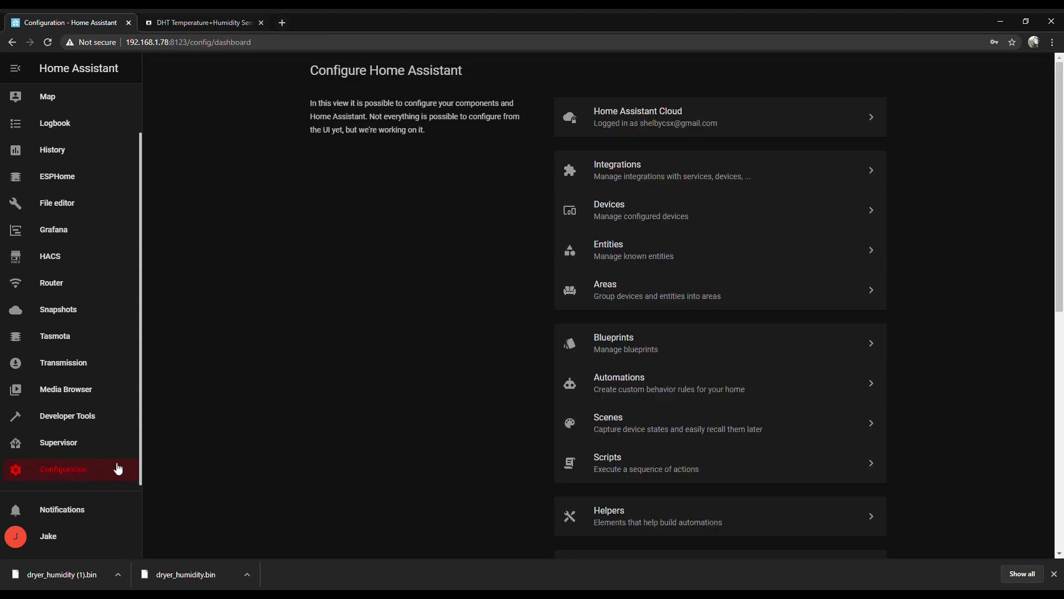
pyautogui.click(603, 380)
pyautogui.scroll(-3, 227, 308)
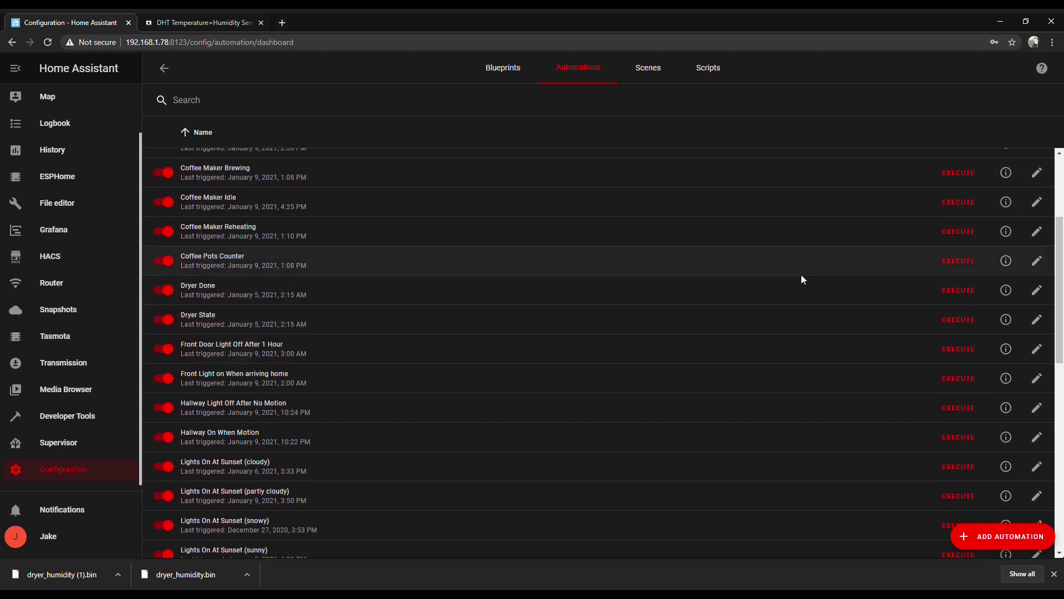
pyautogui.click(1036, 291)
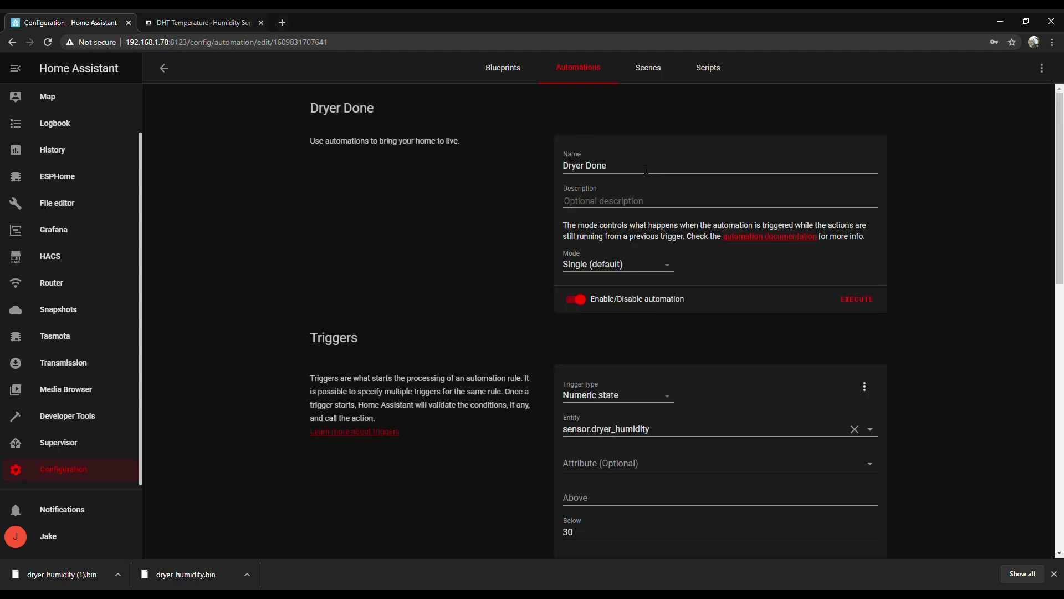
pyautogui.scroll(-4, 482, 268)
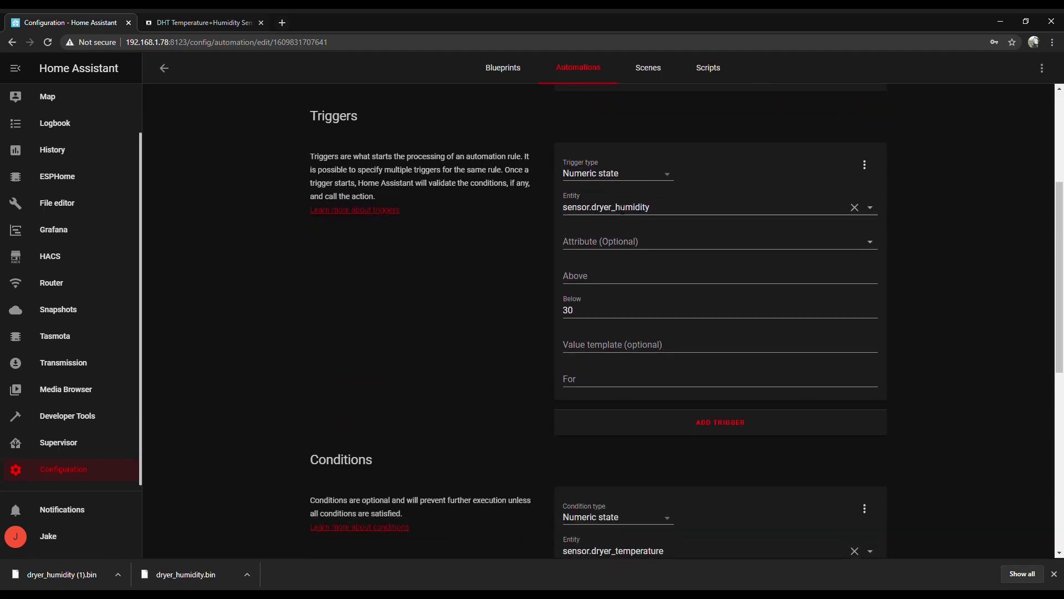
pyautogui.moveTo(583, 315); pyautogui.dragTo(551, 314)
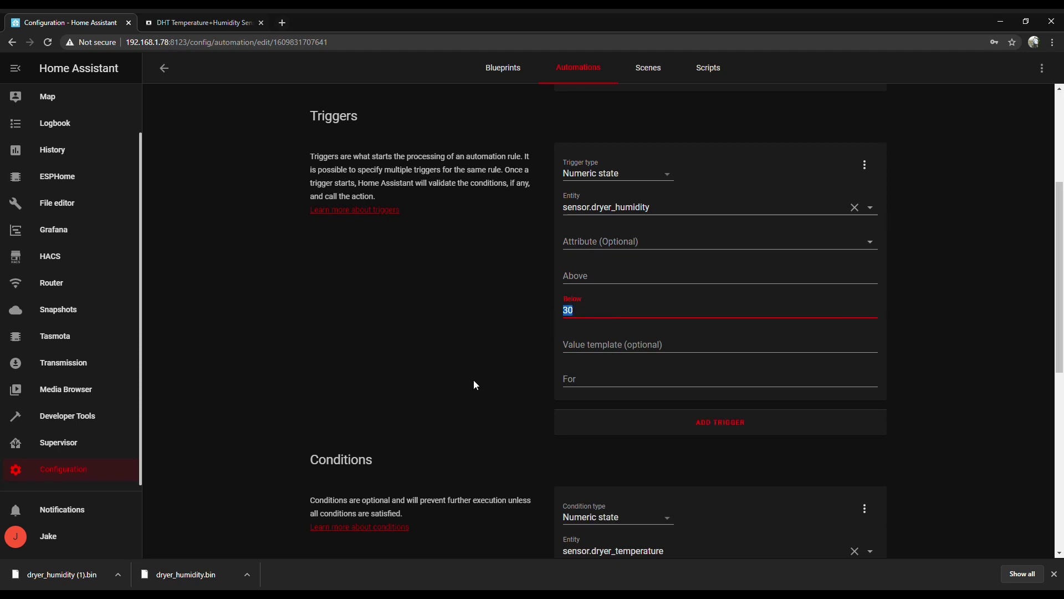
pyautogui.scroll(-5, 474, 379)
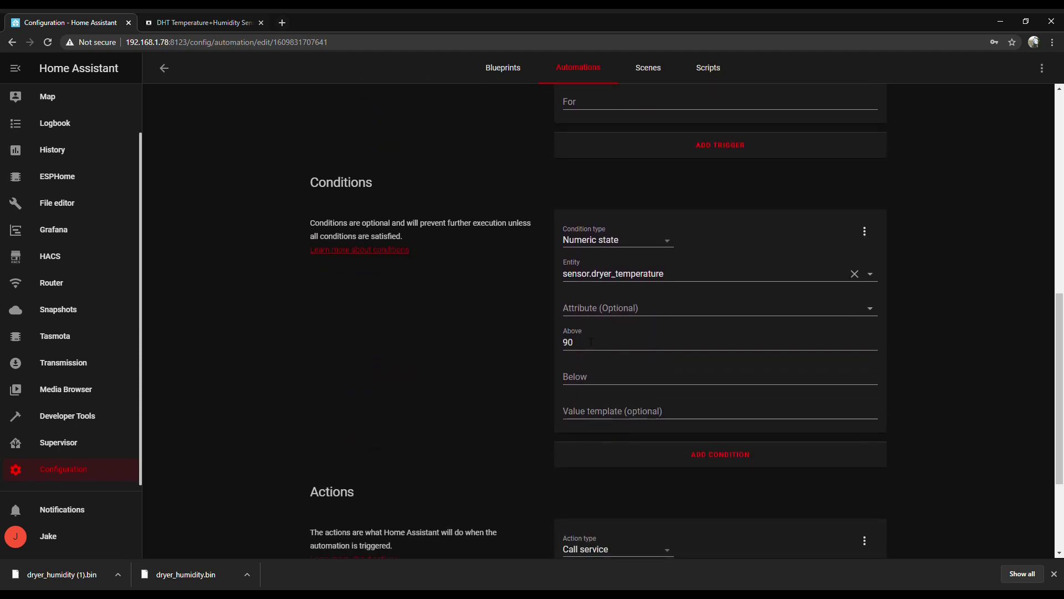
pyautogui.moveTo(580, 342); pyautogui.dragTo(533, 339)
pyautogui.click(508, 350)
pyautogui.scroll(-3, 532, 351)
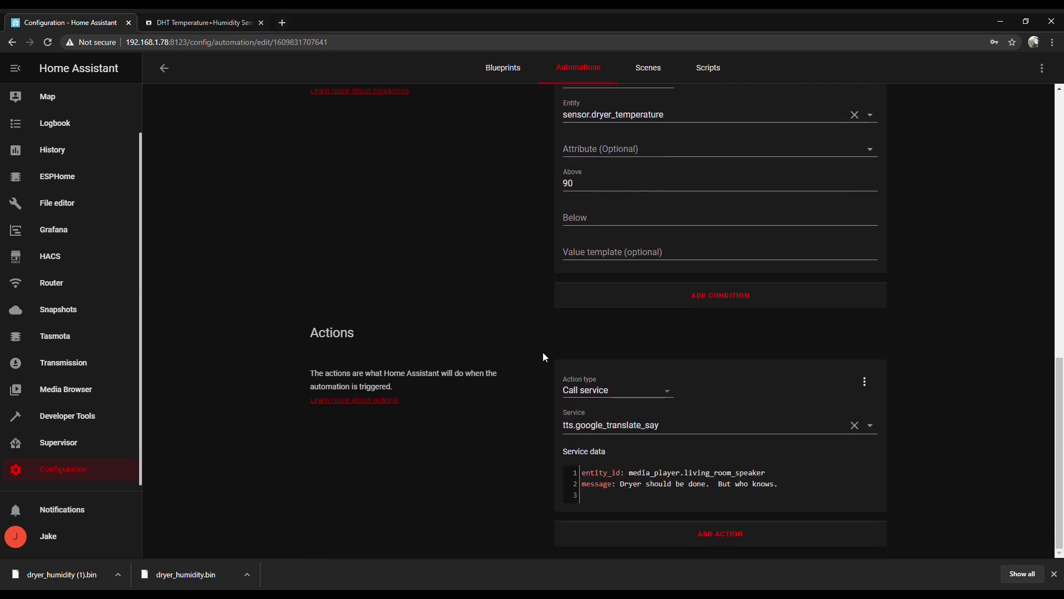
pyautogui.click(794, 485)
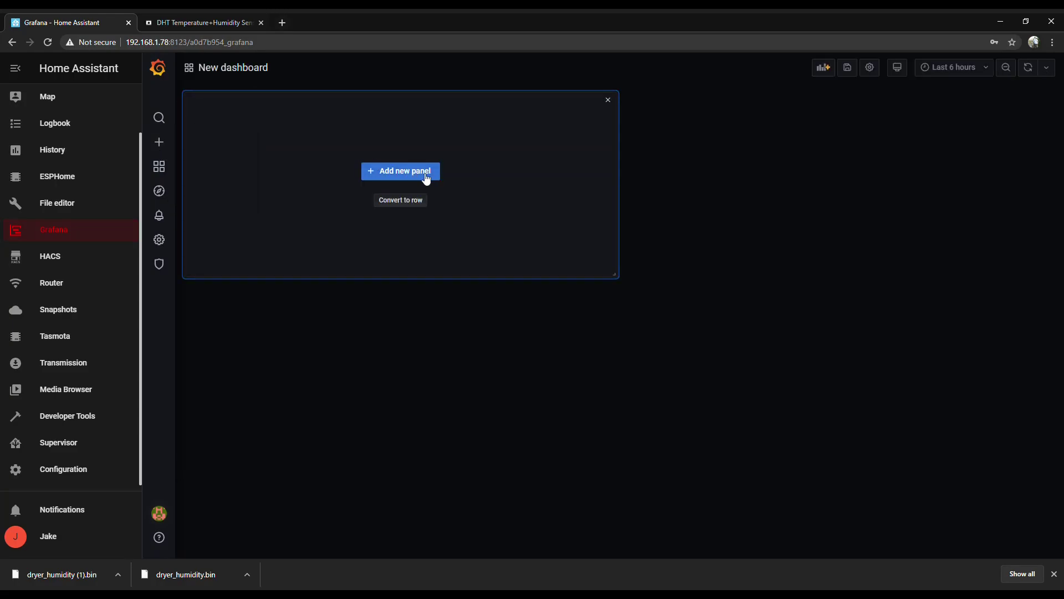
# Step: Add a new panel whose query filters entity_id to dryer_humidity_2
pyautogui.click(407, 174)
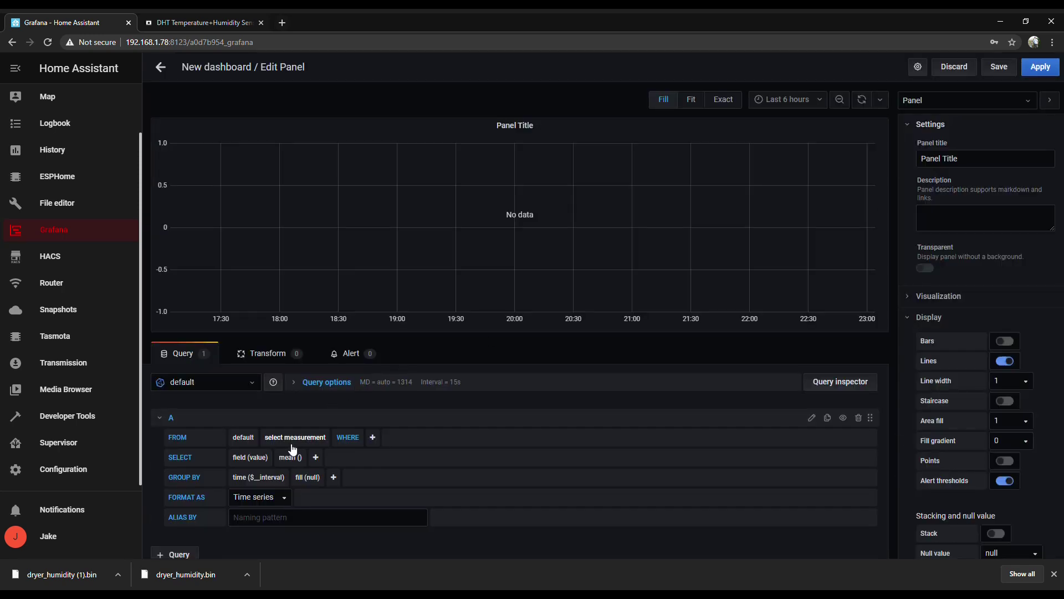
pyautogui.click(372, 437)
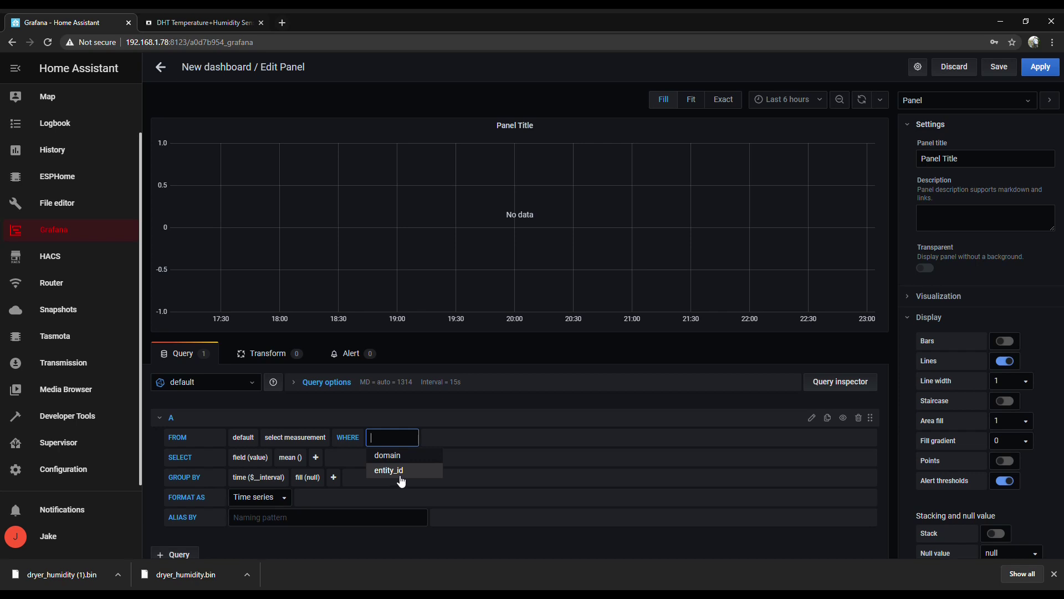
pyautogui.click(399, 471)
pyautogui.write('dryer')
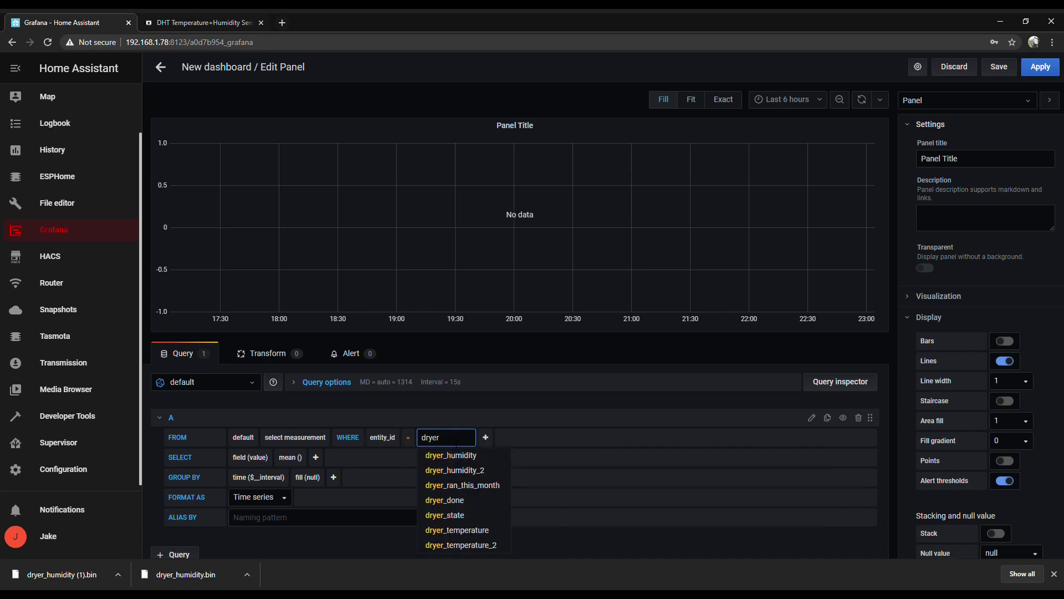
pyautogui.click(475, 472)
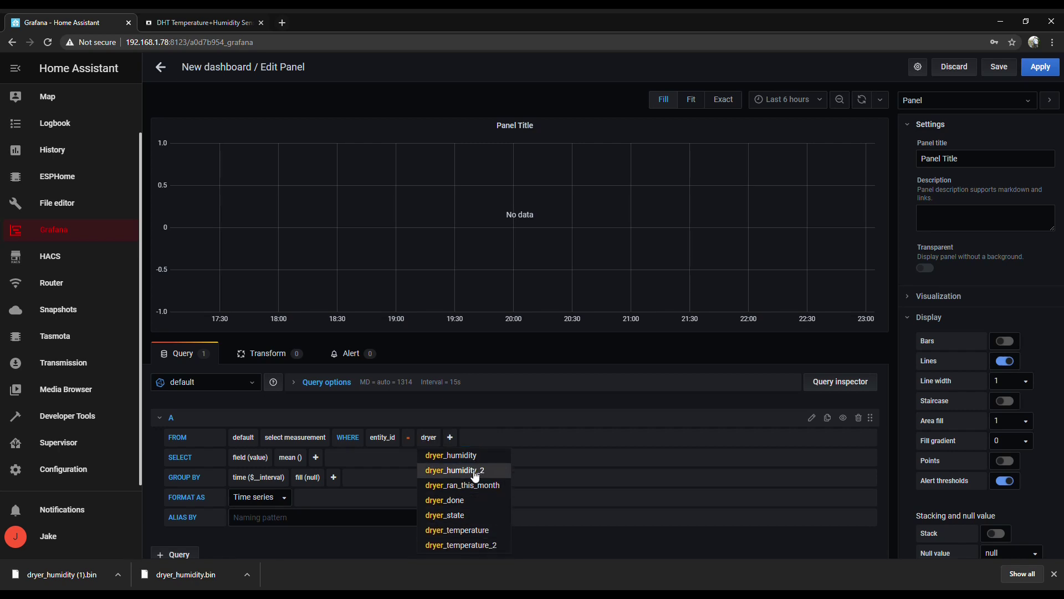
# Step: Set the query's gap fill to none and its measurement to %
pyautogui.click(320, 483)
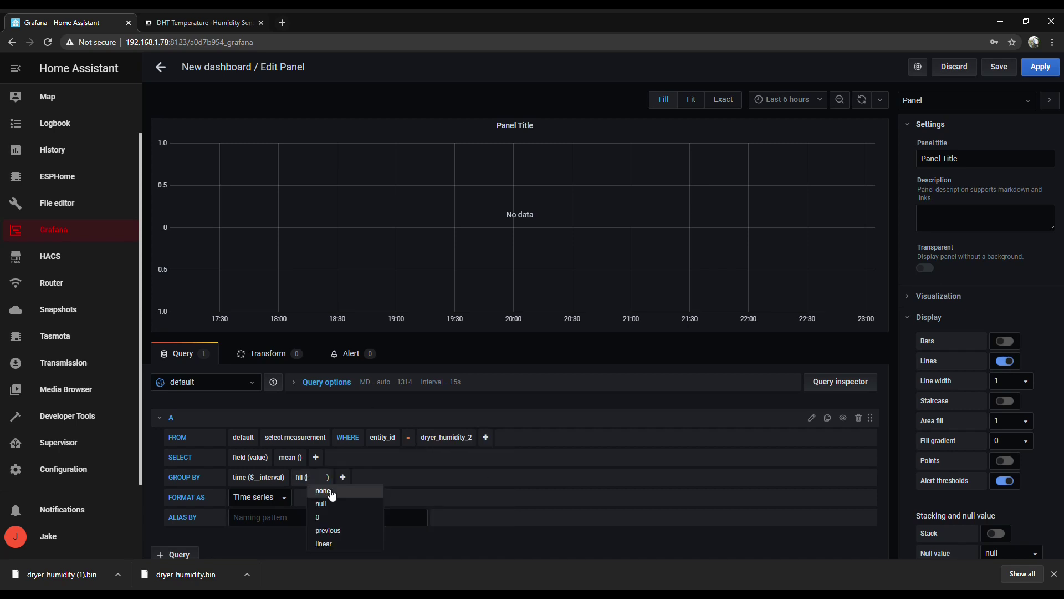
pyautogui.click(329, 494)
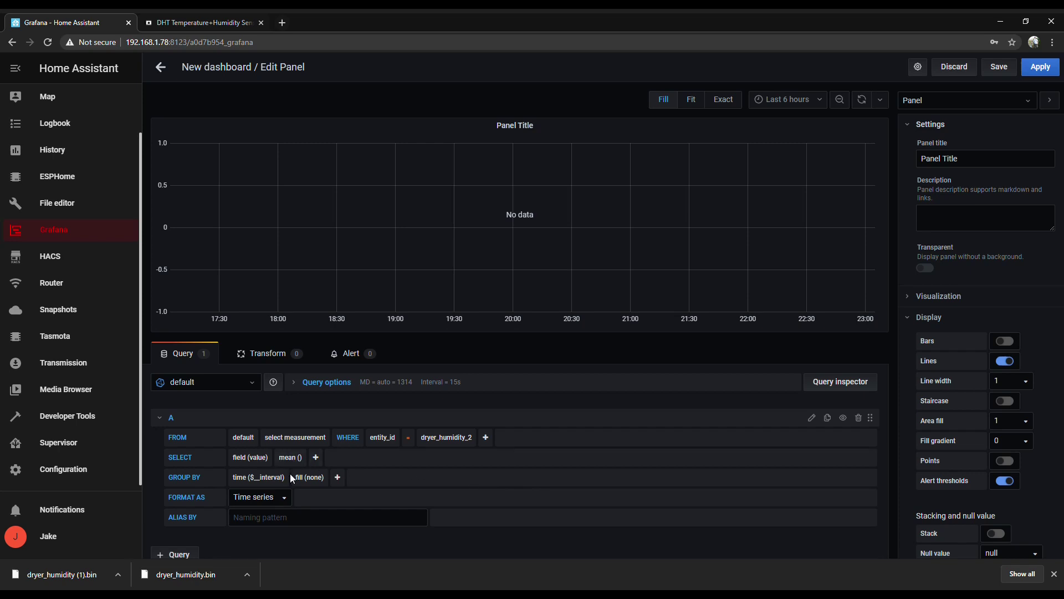
pyautogui.click(295, 437)
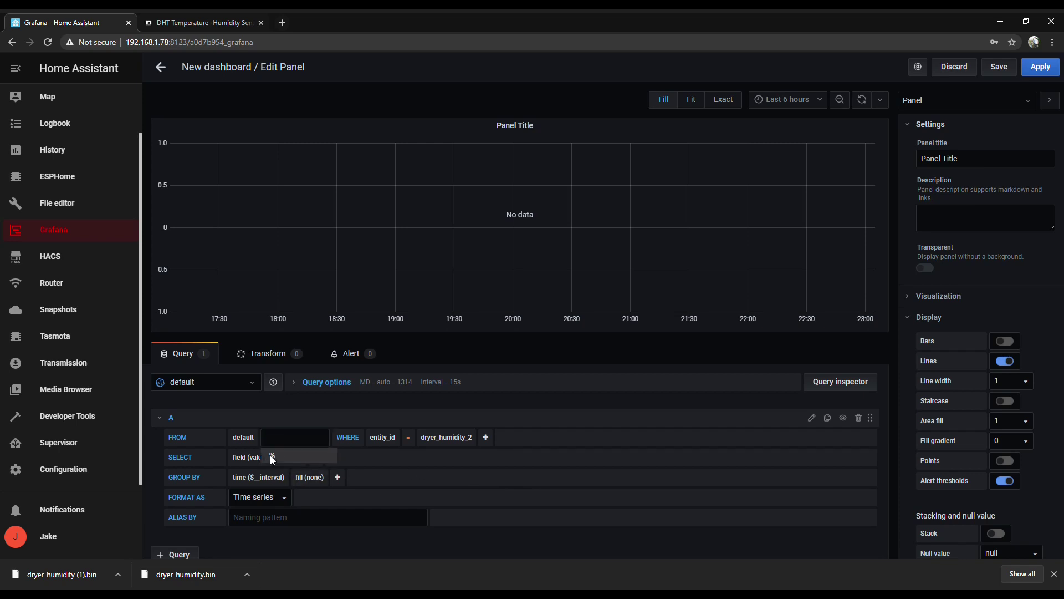
pyautogui.click(270, 454)
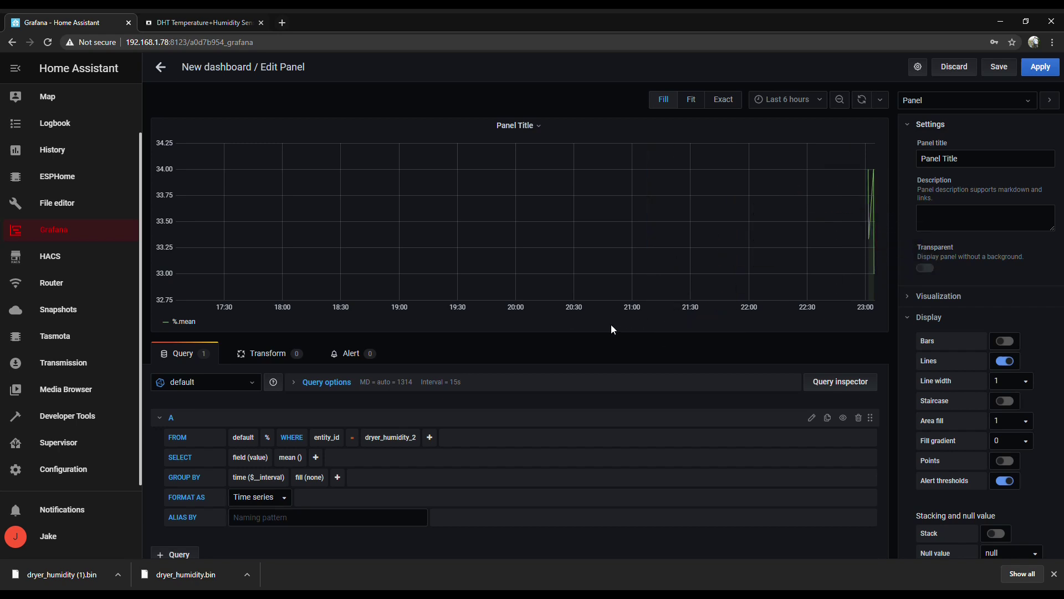
# Step: Set the left Y axis minimum to 0 and maximum to 100
pyautogui.scroll(-9, 931, 398)
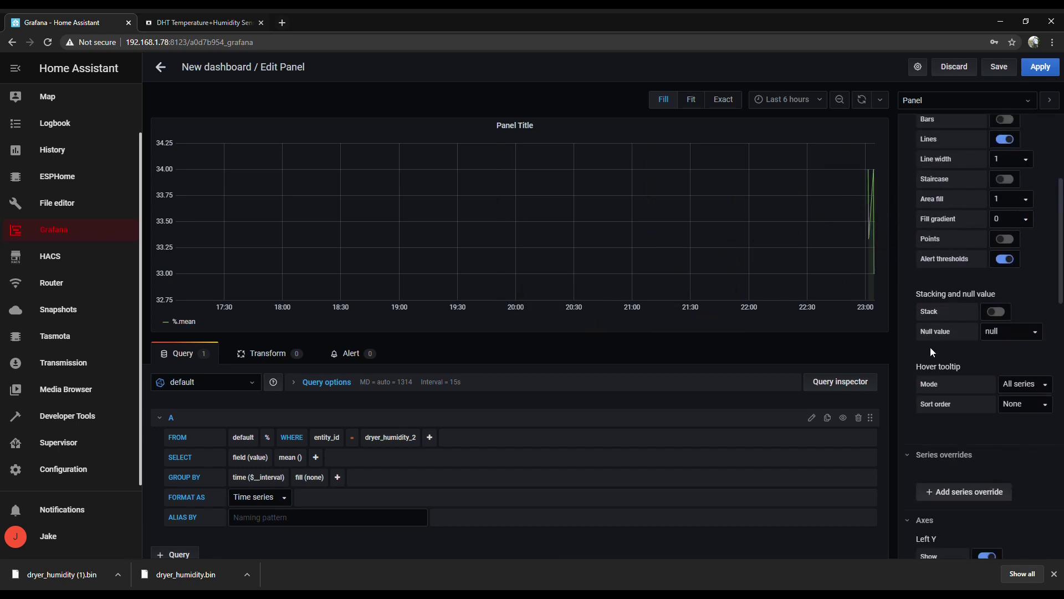
pyautogui.scroll(-3, 931, 354)
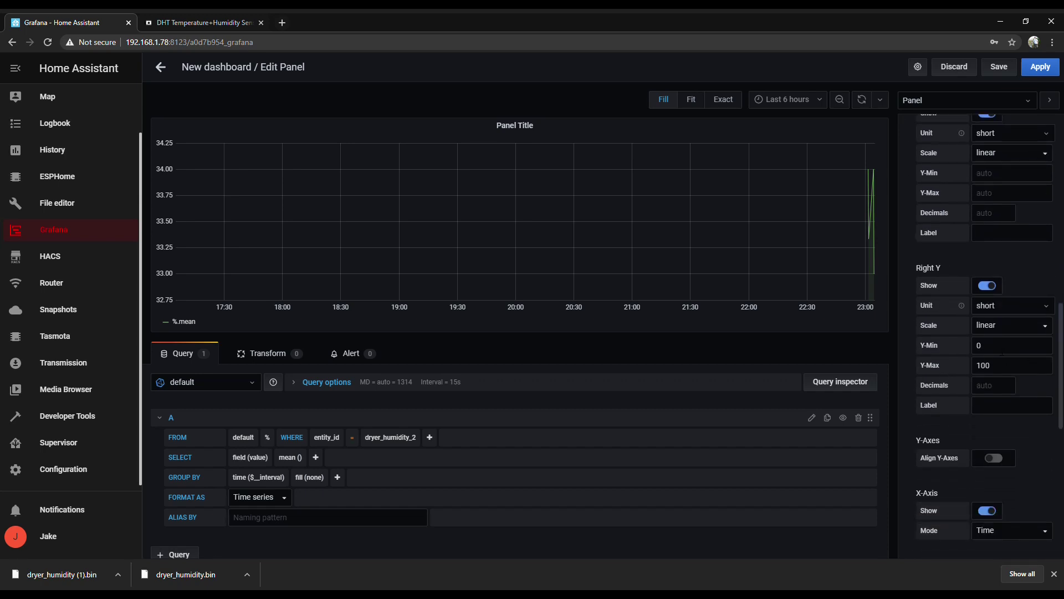
pyautogui.scroll(3, 937, 241)
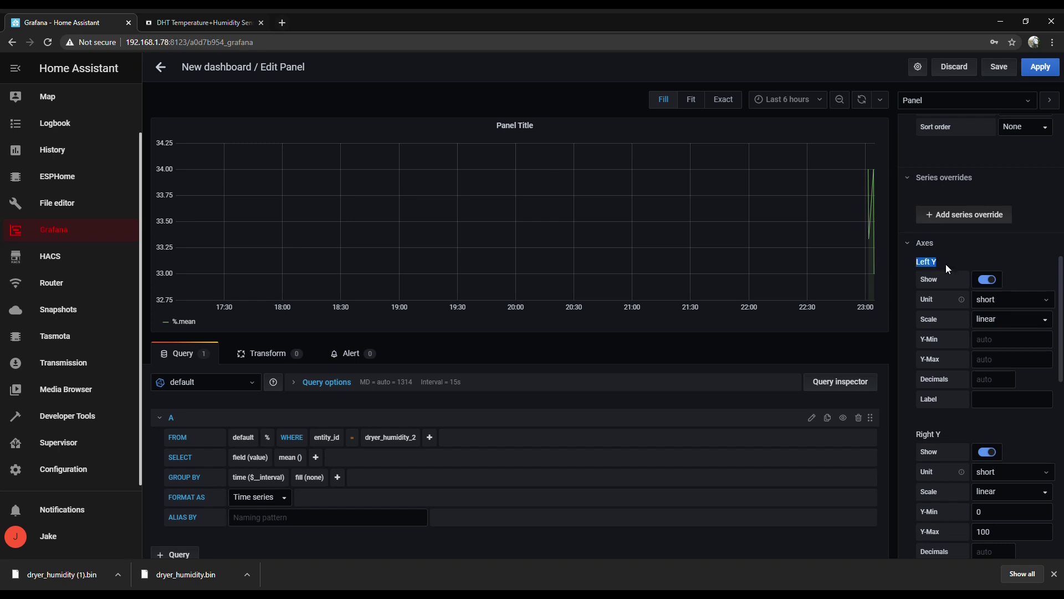
pyautogui.click(993, 345)
pyautogui.write('0')
pyautogui.press('Tab')
pyautogui.write('100')
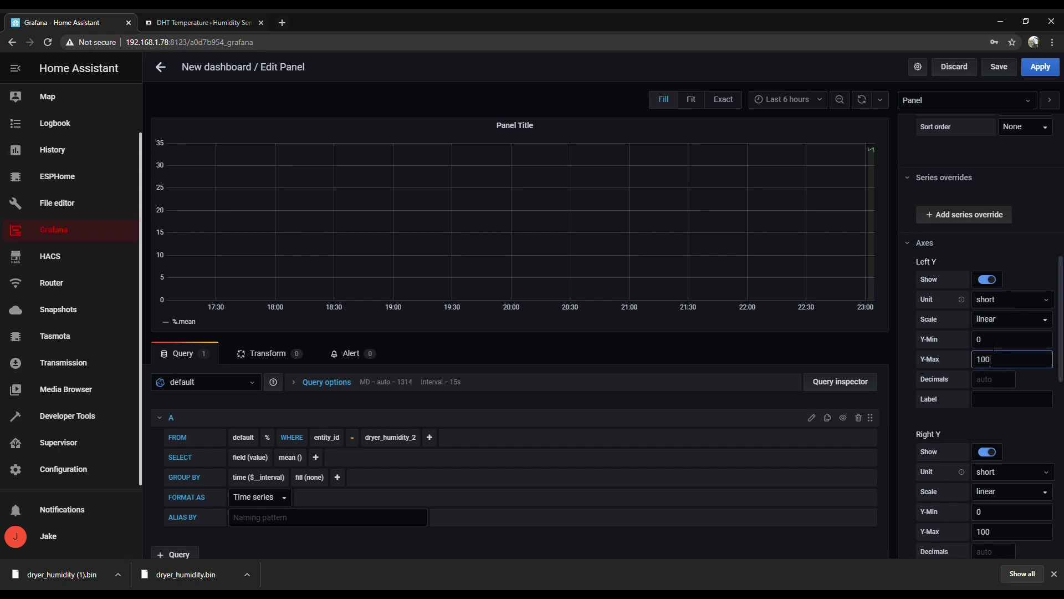
pyautogui.press('Tab')
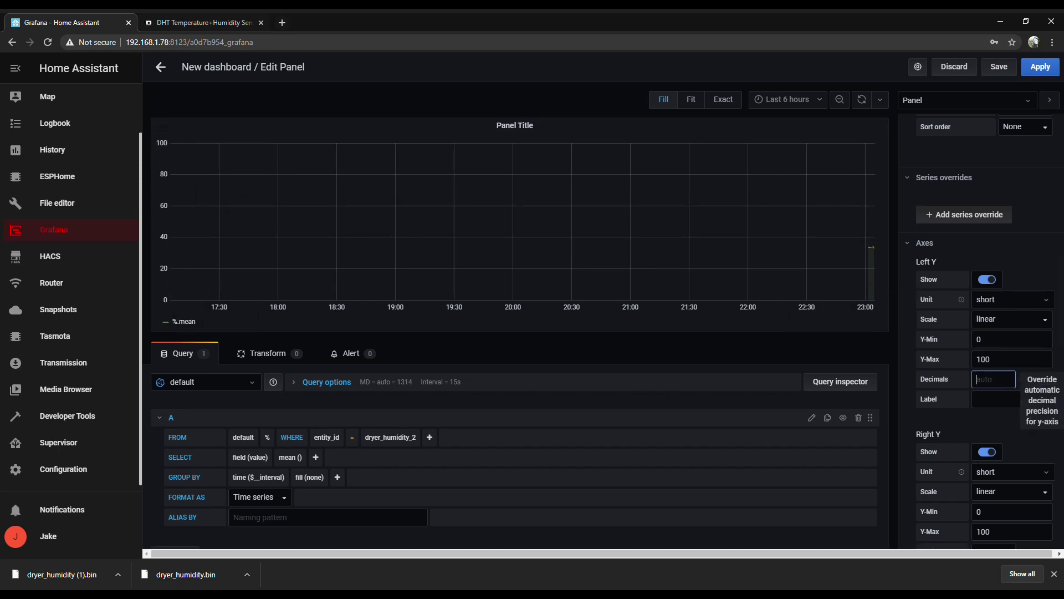
# Step: Show the Current value in the legend and apply the humidity panel
pyautogui.scroll(-10, 957, 399)
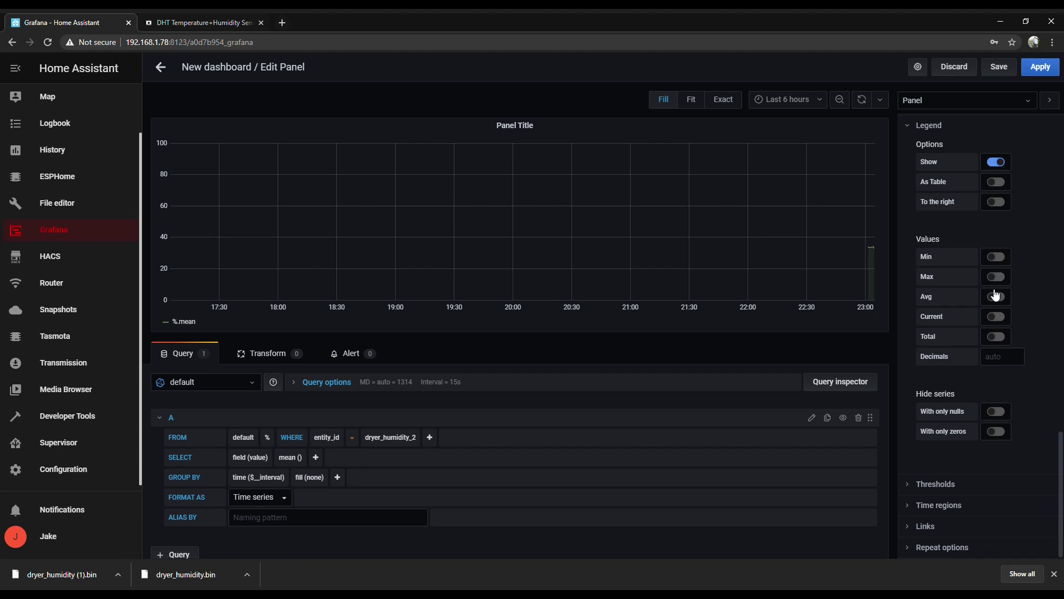
pyautogui.click(999, 317)
pyautogui.click(1036, 69)
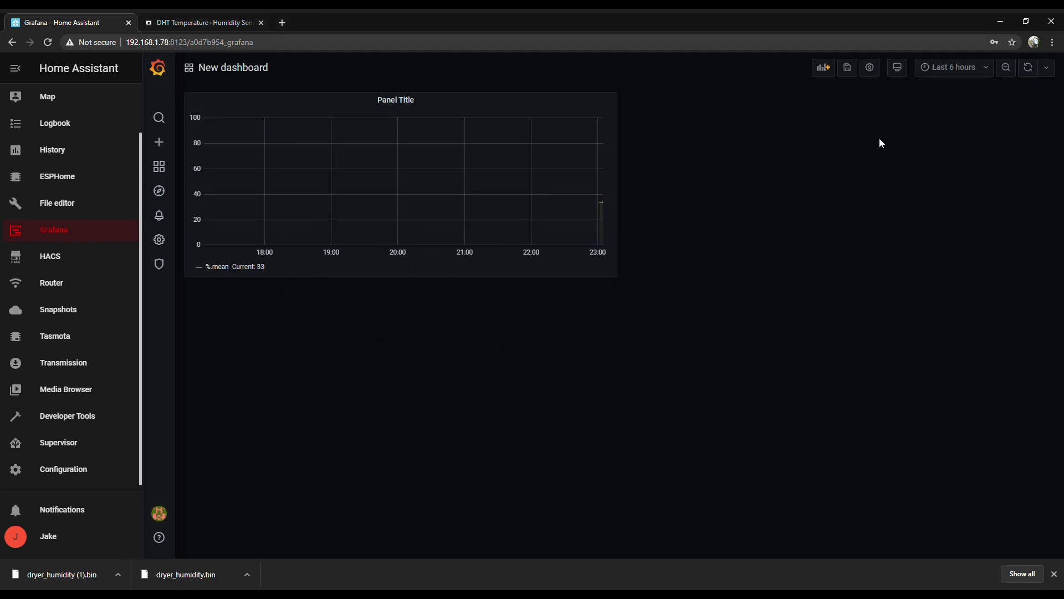
# Step: Add a new graph panel querying °F for entity_id dryer_temperature_2 with fill none
pyautogui.click(824, 67)
pyautogui.click(400, 160)
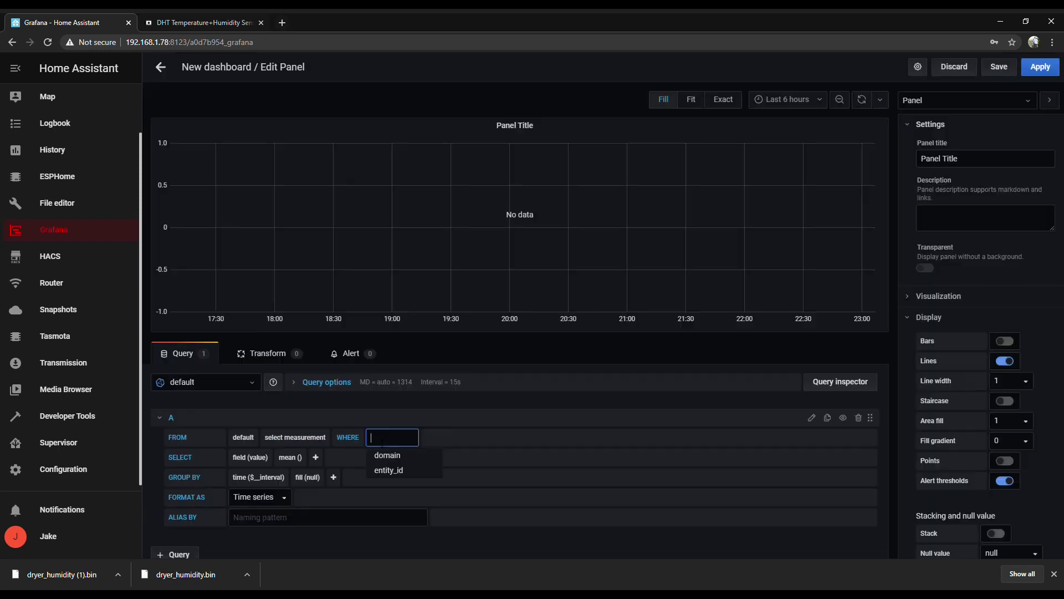
pyautogui.click(390, 472)
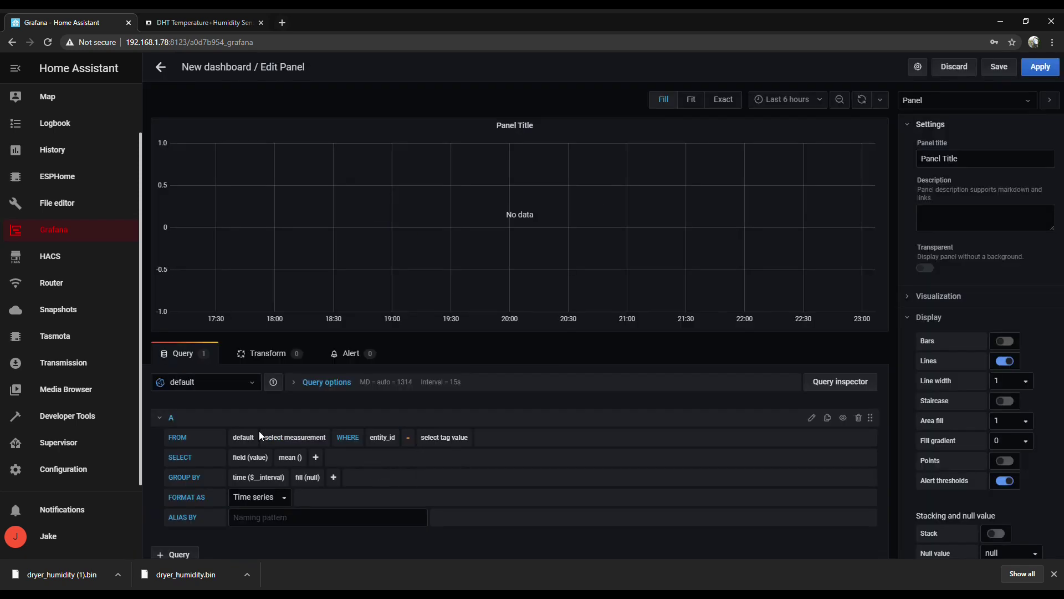
pyautogui.click(443, 437)
pyautogui.write('temp')
pyautogui.click(453, 487)
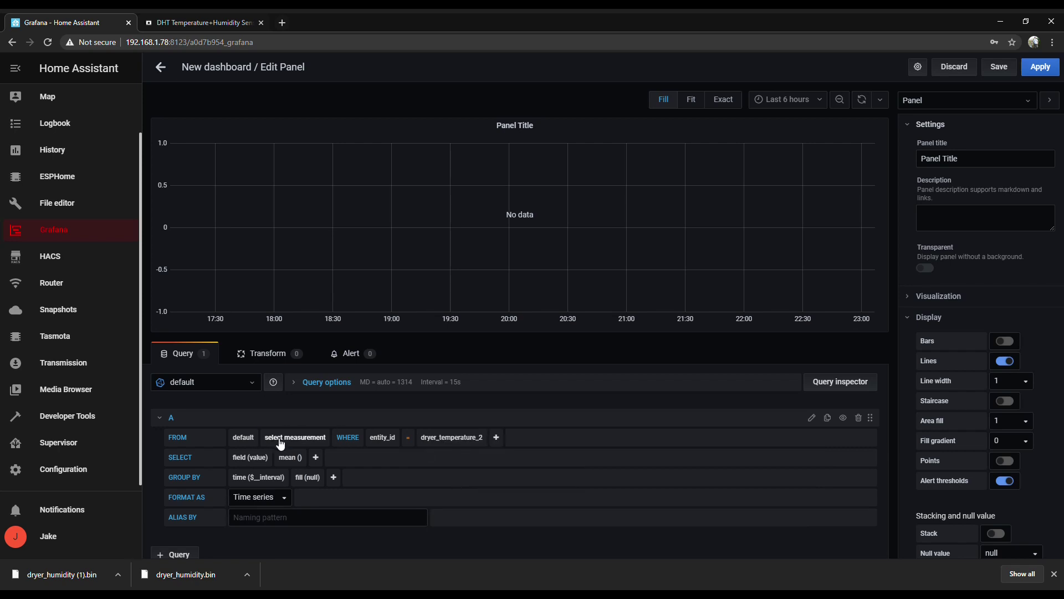
pyautogui.click(277, 438)
pyautogui.click(277, 457)
pyautogui.click(307, 477)
pyautogui.click(318, 486)
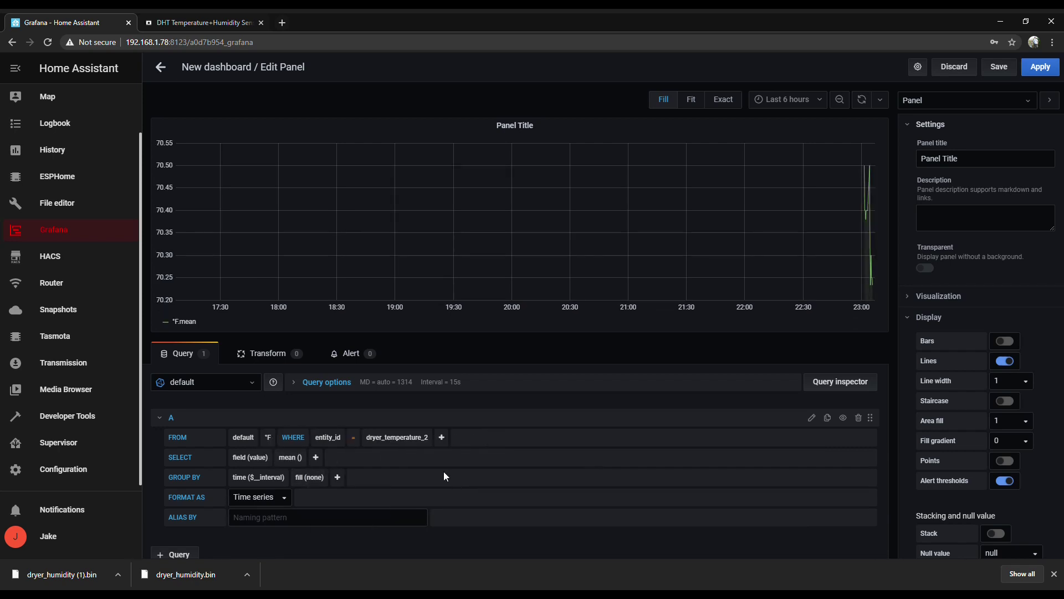
# Step: Show Current in the legend, title the panel Temperature, make it transparent and apply
pyautogui.scroll(-10, 978, 483)
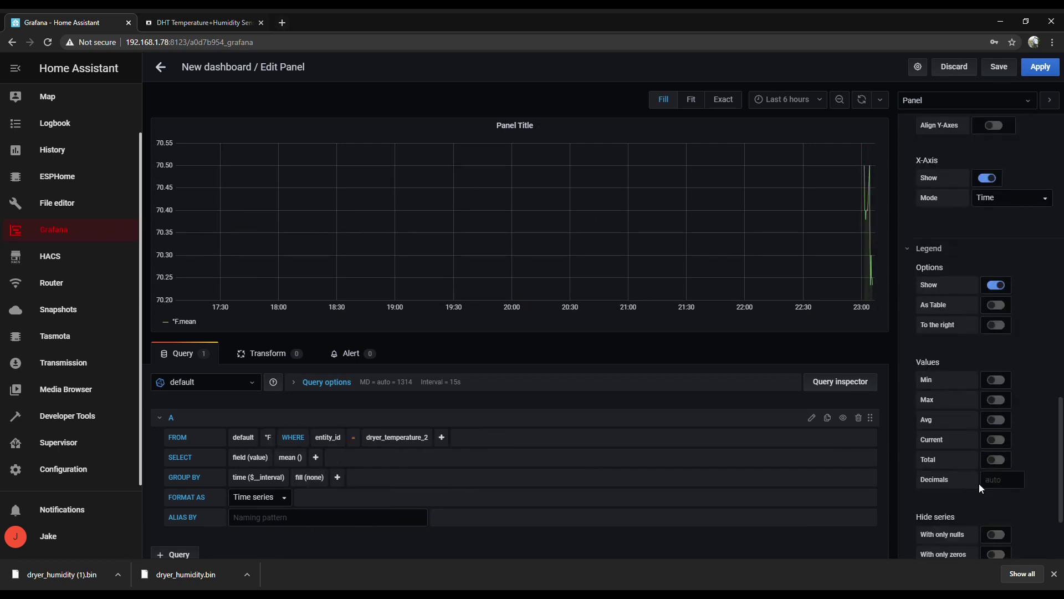
pyautogui.click(996, 317)
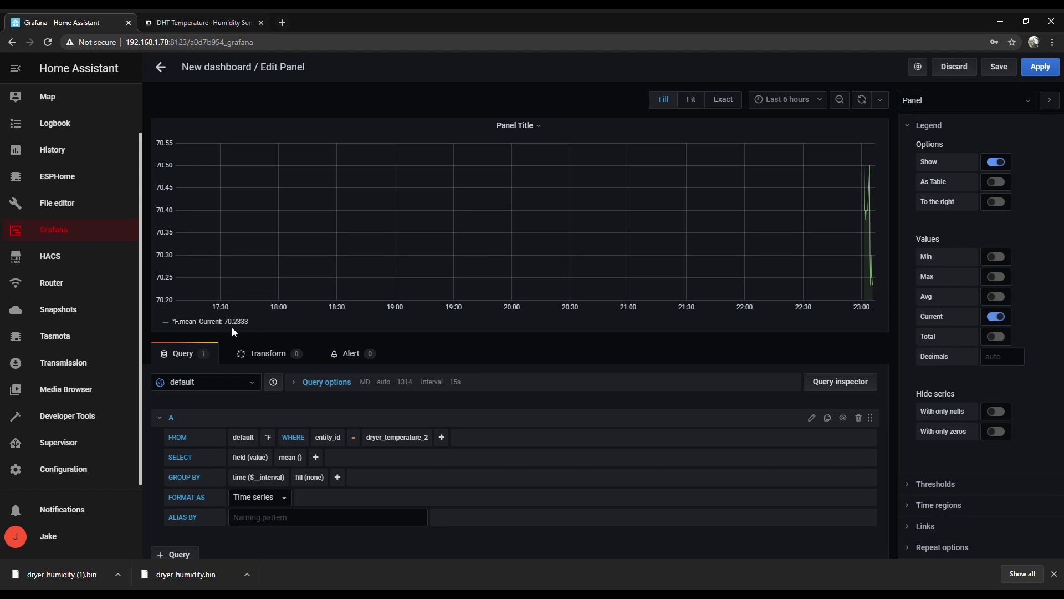
pyautogui.scroll(10, 956, 264)
pyautogui.tripleClick(992, 160)
pyautogui.write('T')
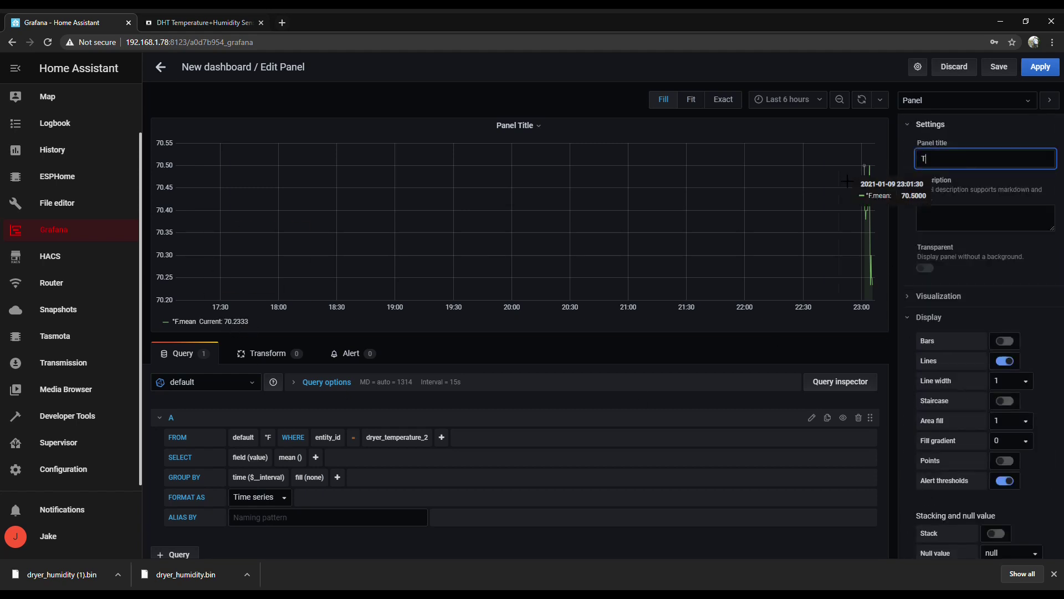
pyautogui.write('emperature')
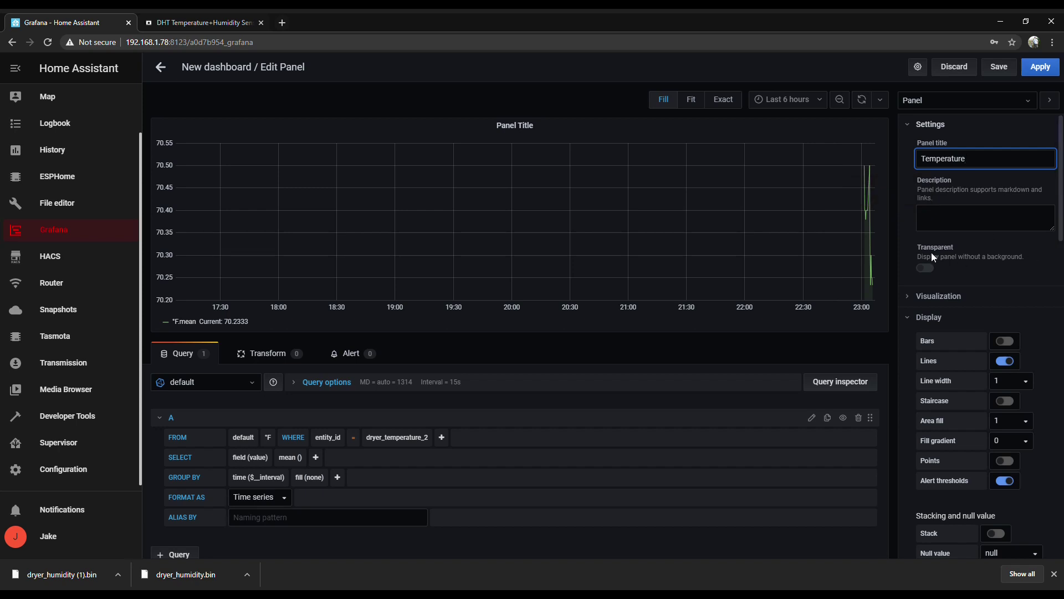
pyautogui.click(925, 267)
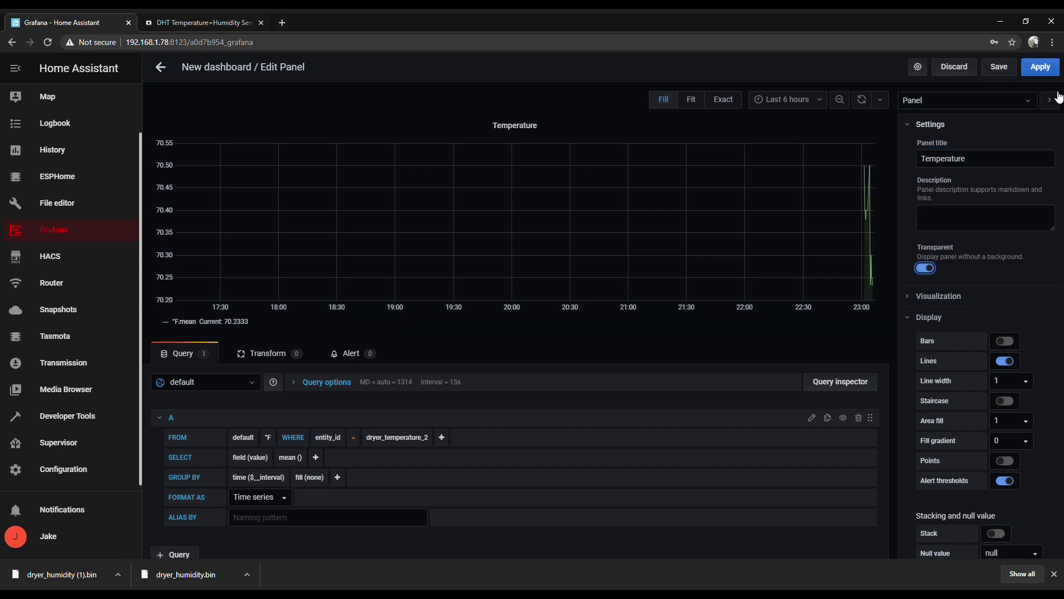
pyautogui.click(1040, 67)
pyautogui.click(752, 188)
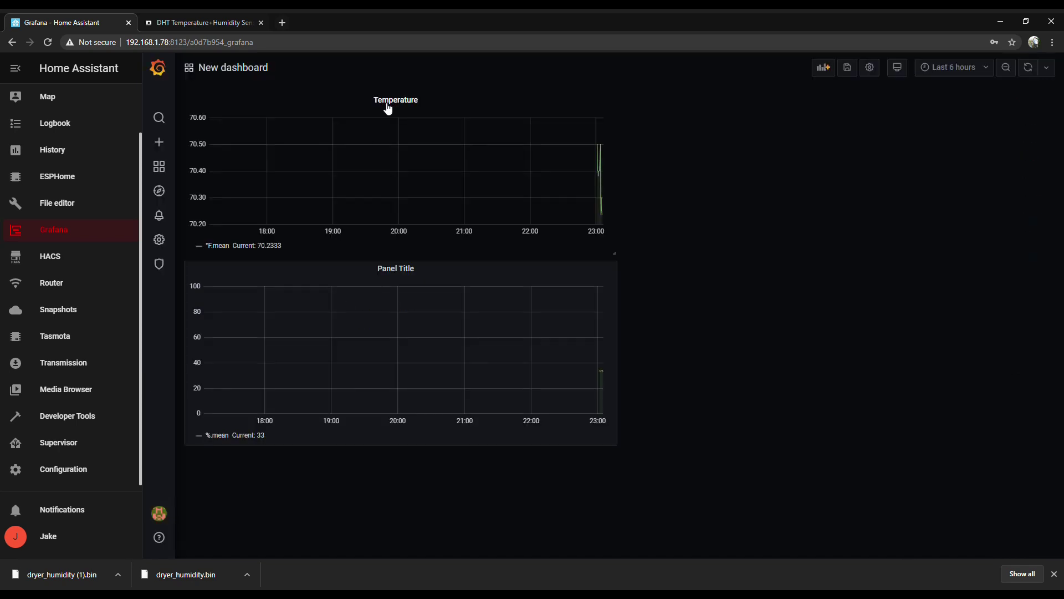
# Step: Rename the untitled humidity panel to Humidity, make it transparent and apply
pyautogui.click(421, 270)
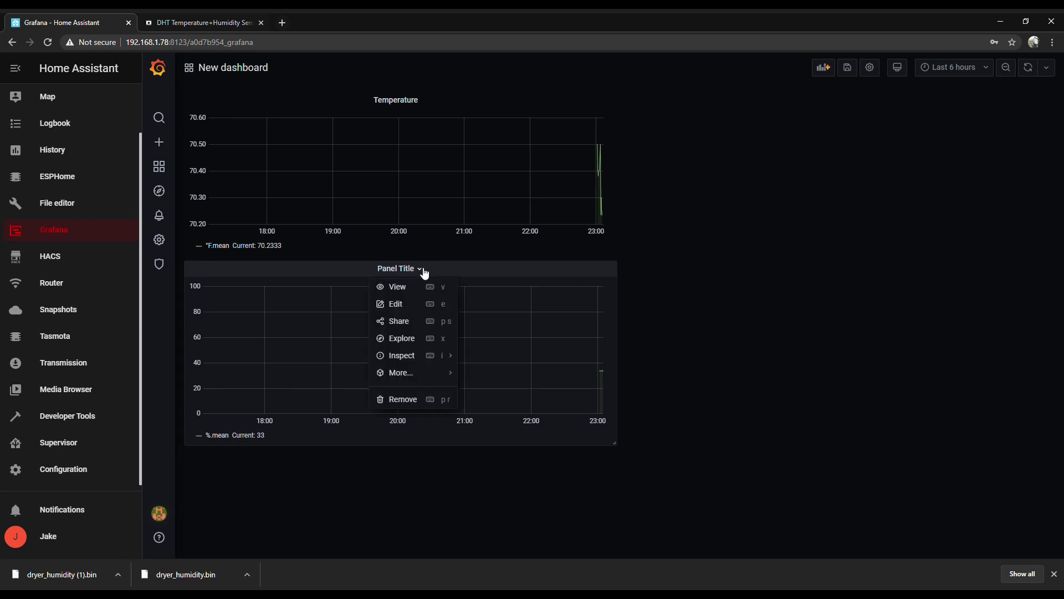
pyautogui.click(401, 304)
pyautogui.tripleClick(982, 165)
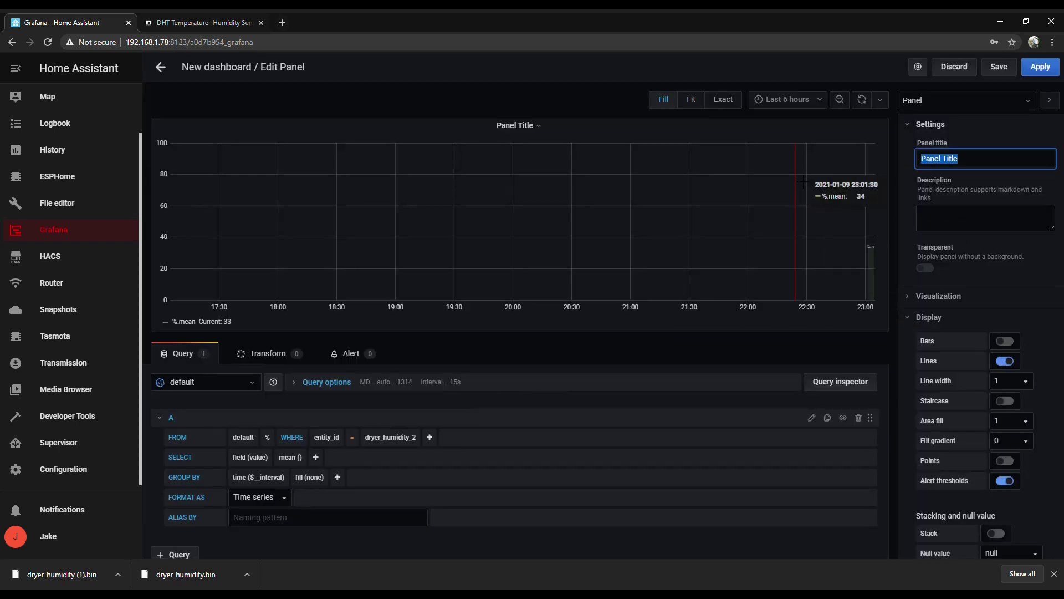
pyautogui.write('Humidity')
pyautogui.click(927, 271)
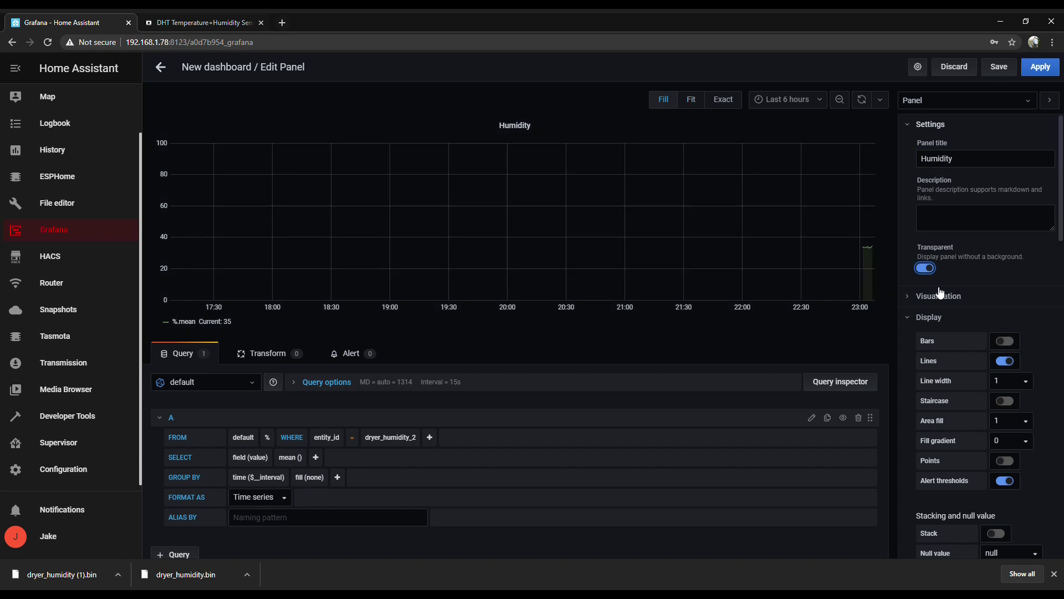
pyautogui.click(1038, 67)
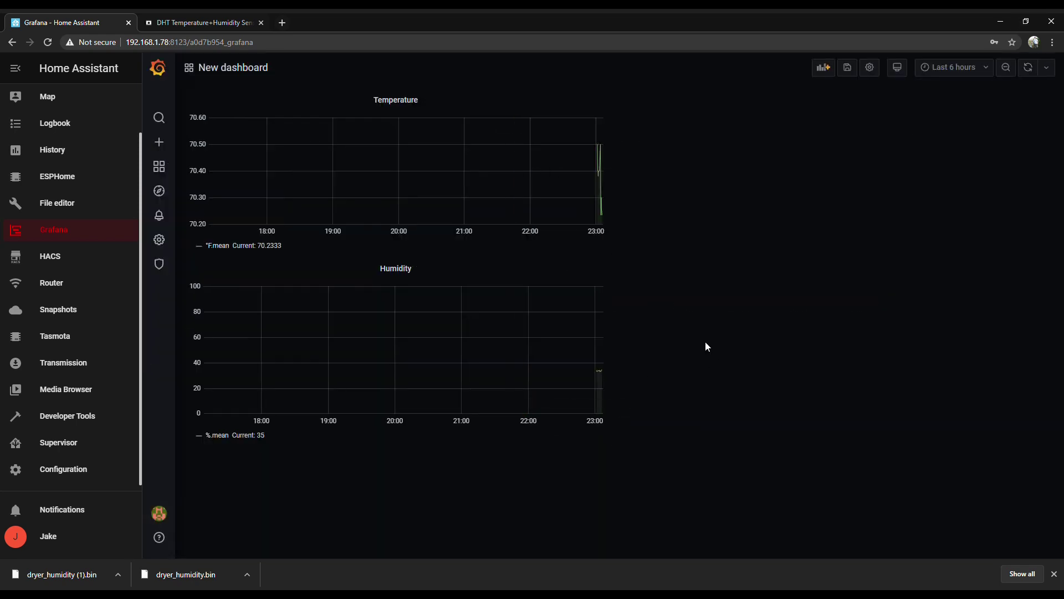
# Step: Resize both panels to full width, with Temperature shorter and Humidity taller
pyautogui.moveTo(614, 253); pyautogui.dragTo(1001, 271)
pyautogui.moveTo(618, 466); pyautogui.dragTo(1019, 536)
pyautogui.moveTo(1016, 278); pyautogui.dragTo(1018, 233)
pyautogui.moveTo(1018, 502); pyautogui.dragTo(1031, 527)
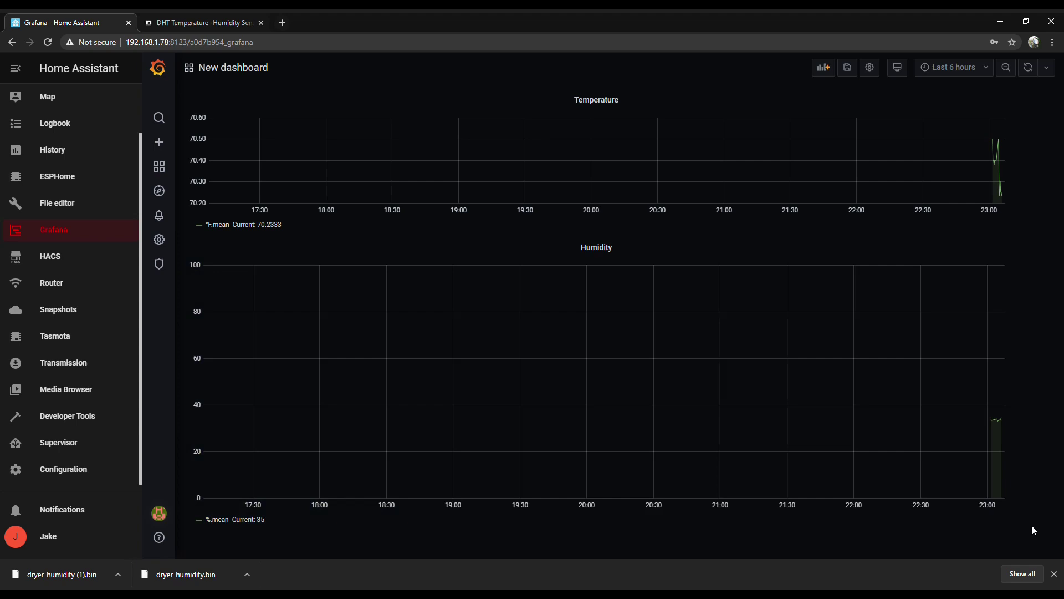
# Step: Close the downloads bar and set the dashboard time range to Last 1 hour
pyautogui.click(1054, 572)
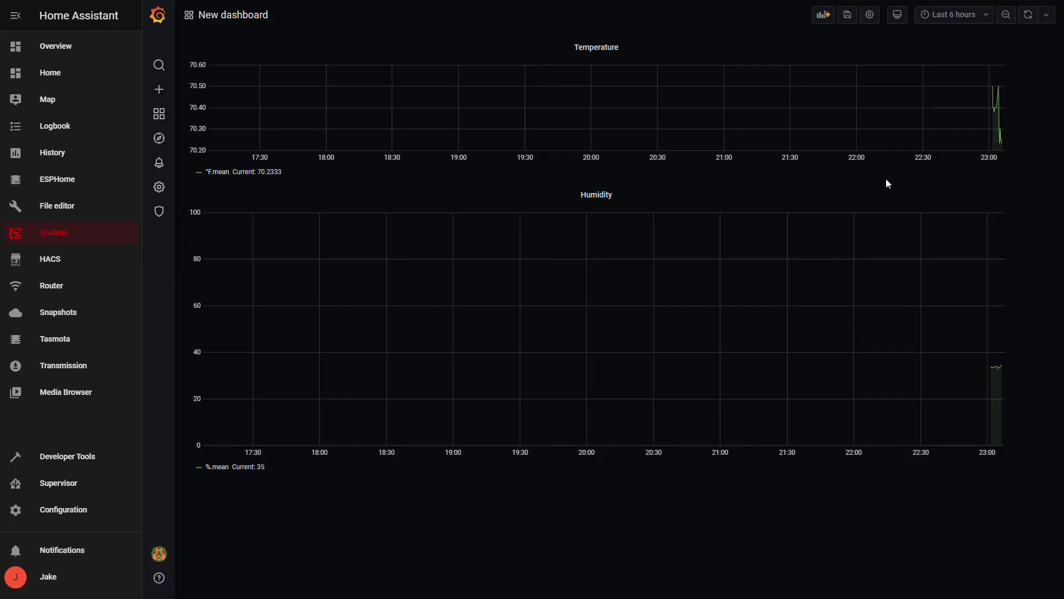
pyautogui.click(973, 18)
pyautogui.click(973, 17)
pyautogui.click(969, 17)
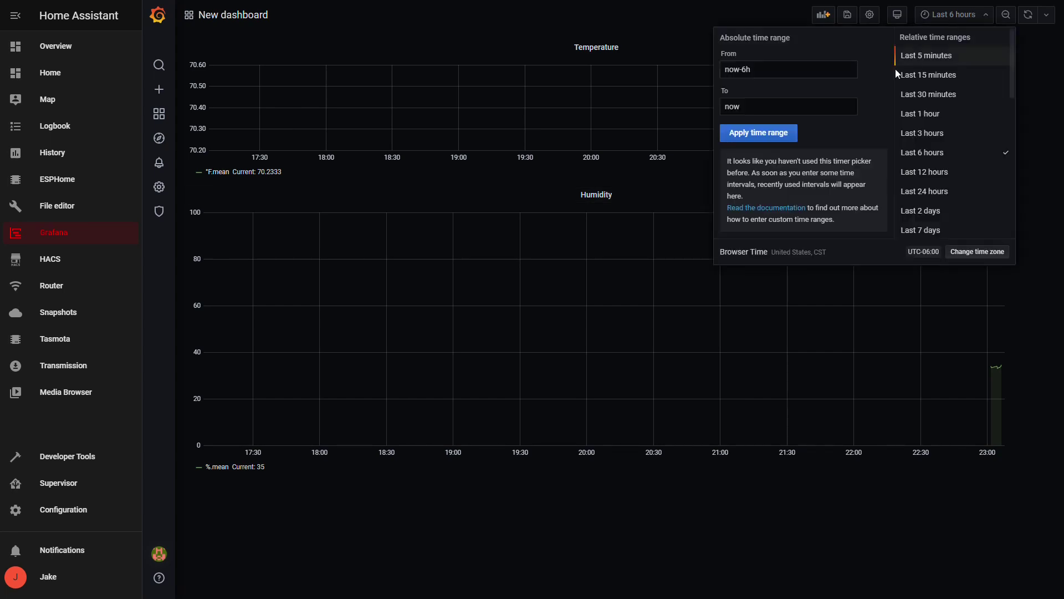
pyautogui.click(930, 118)
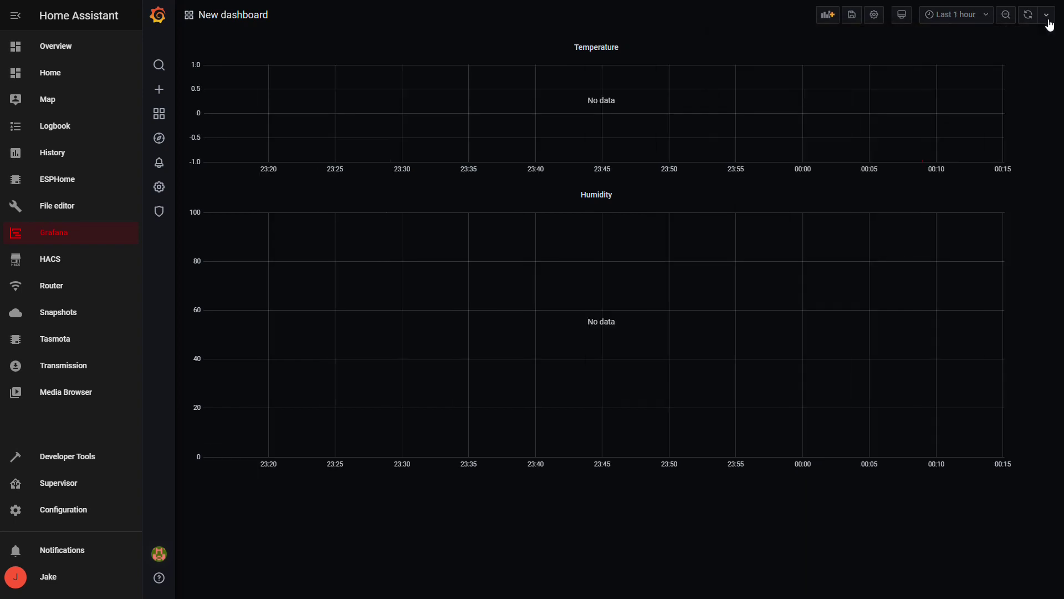